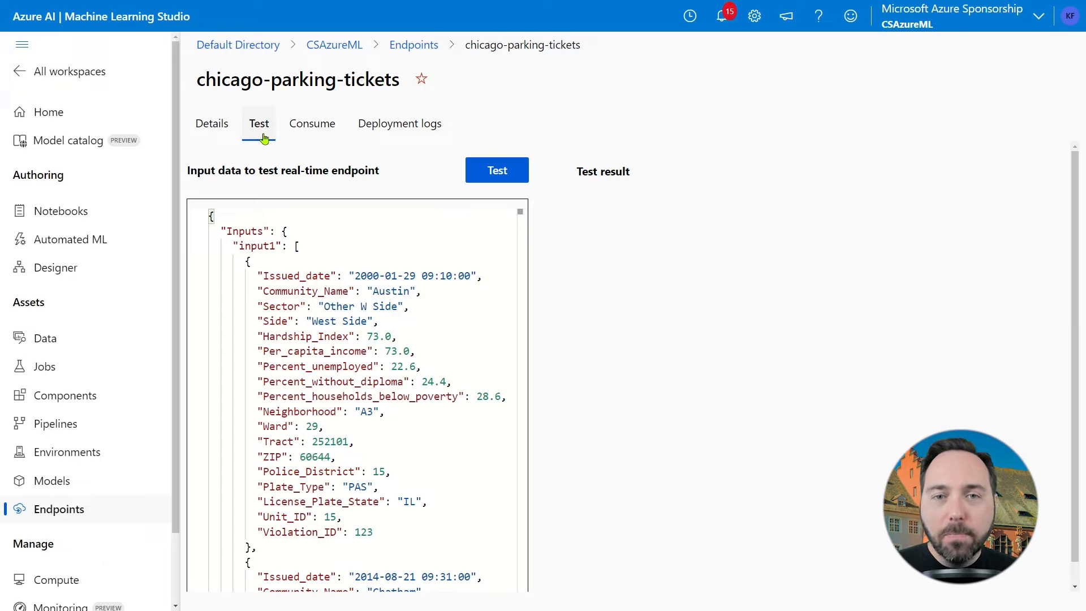
- Switch to Postman, send the Predict Payment request, and examine the scored label and scored probability of the first record in the response
{"action": "key", "text": "alt+Tab"}
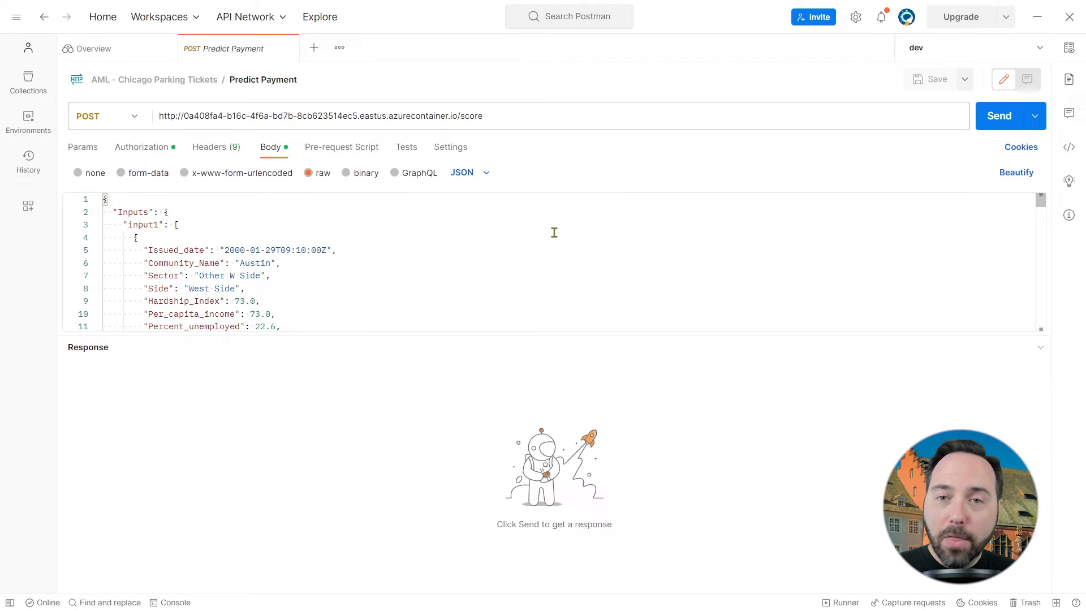
{"action": "left_click", "coordinate": [999, 116]}
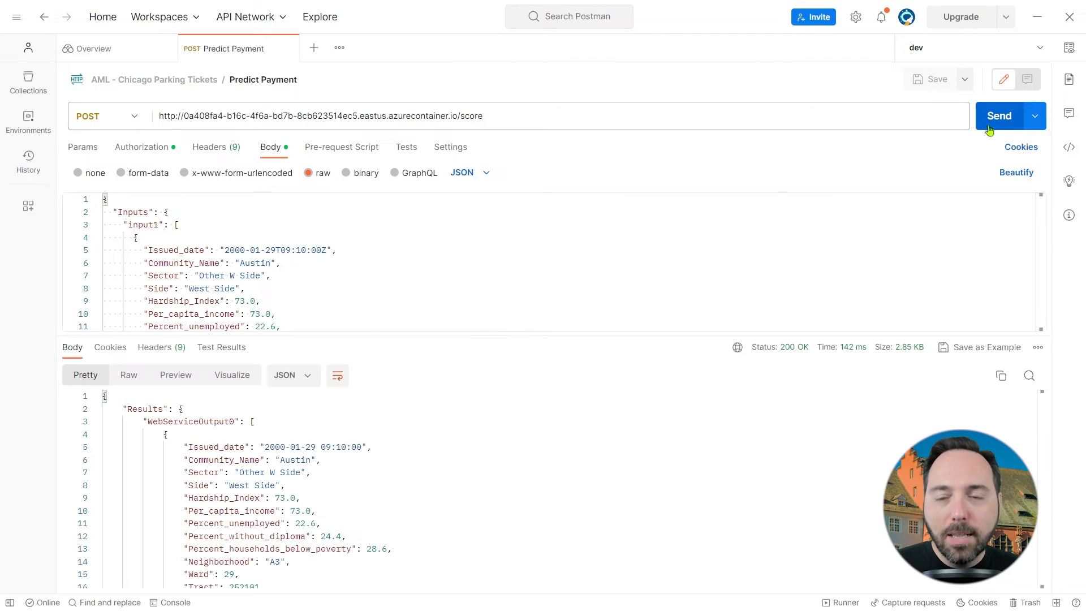
{"action": "scroll", "coordinate": [504, 456], "scroll_direction": "down", "scroll_amount": 5}
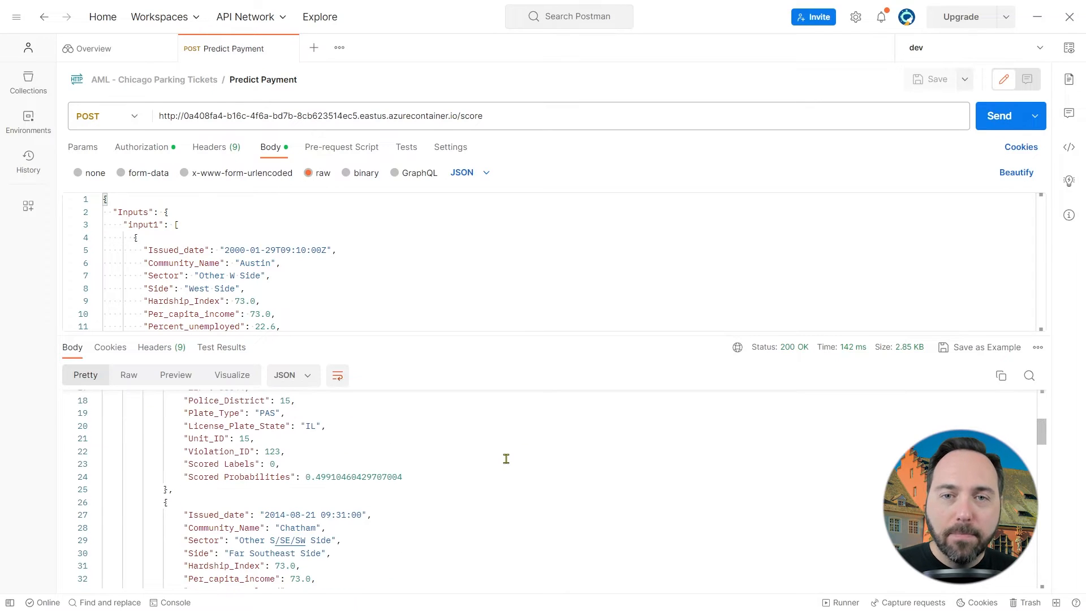
{"action": "left_click_drag", "start_coordinate": [413, 476], "coordinate": [123, 464]}
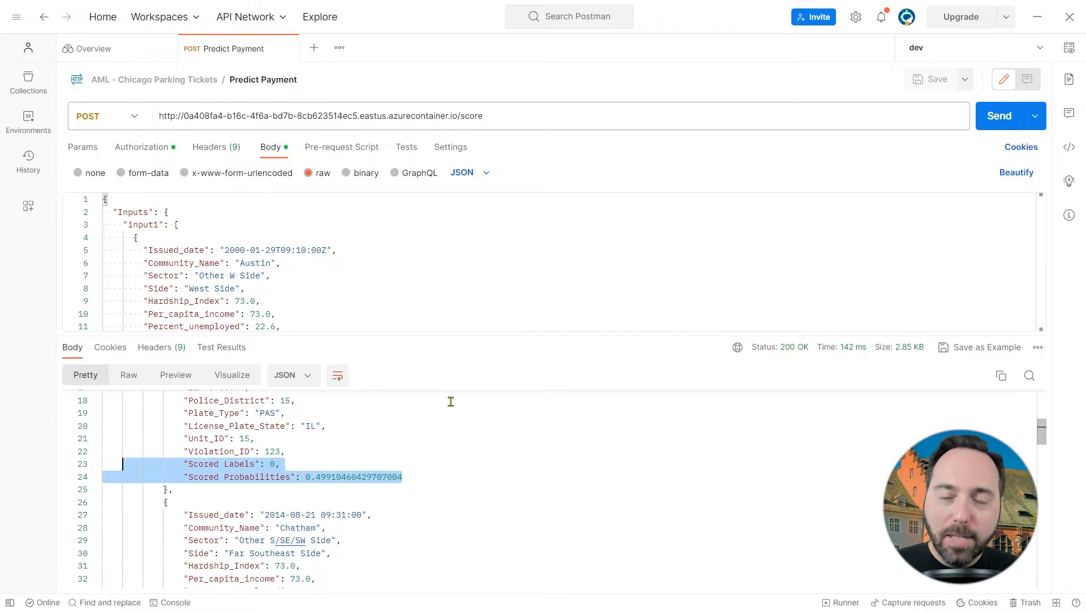
{"action": "left_click", "coordinate": [508, 420]}
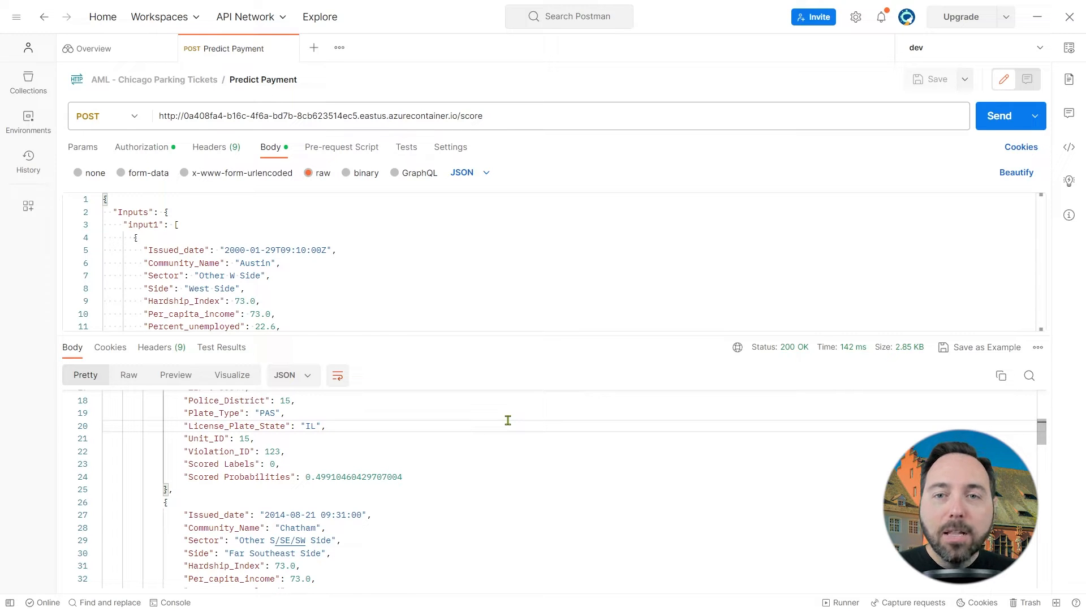
- Switch back to Azure Machine Learning Studio and open the May 27, 2023 8:44 AM Chicago Parking Tickets Fixed Model job from the ChicagoParkingTicketsDesigner experiment
{"action": "key", "text": "alt+Tab"}
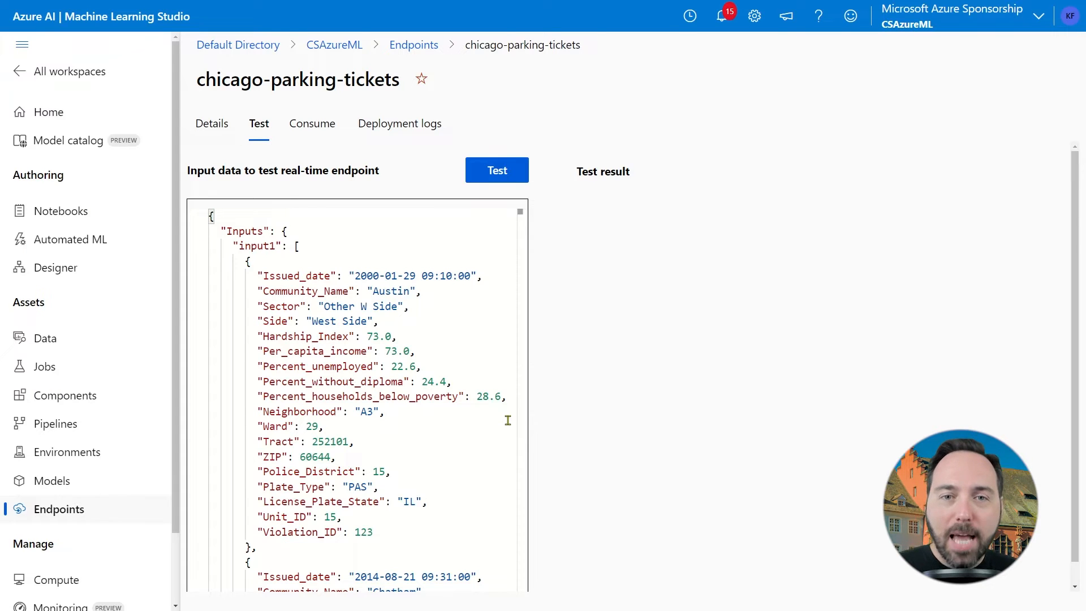
{"action": "left_click", "coordinate": [87, 371]}
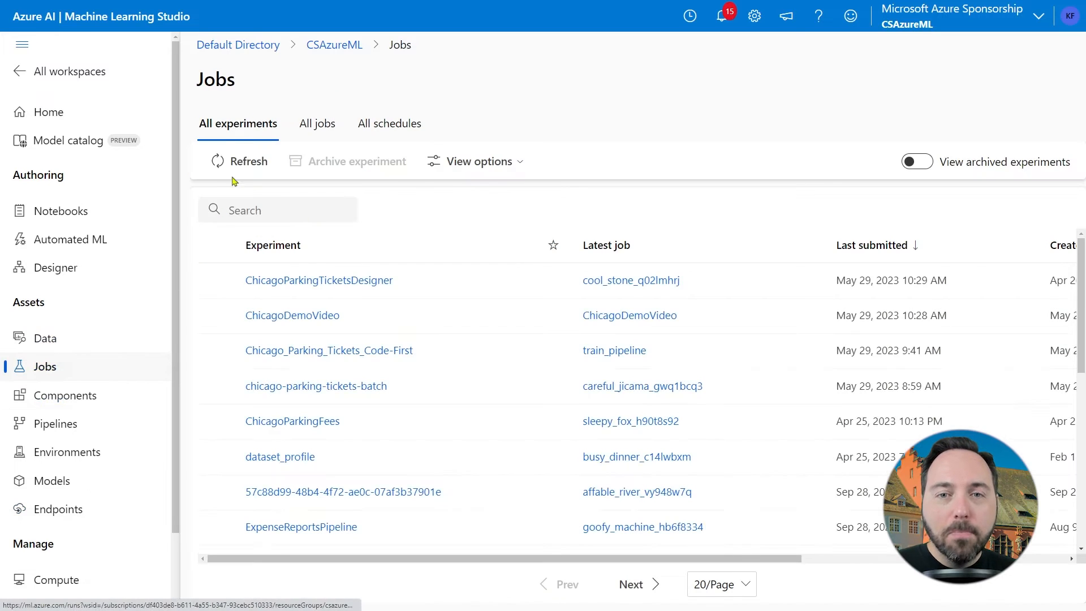
{"action": "left_click", "coordinate": [304, 281]}
{"action": "scroll", "coordinate": [305, 290], "scroll_direction": "down", "scroll_amount": 2}
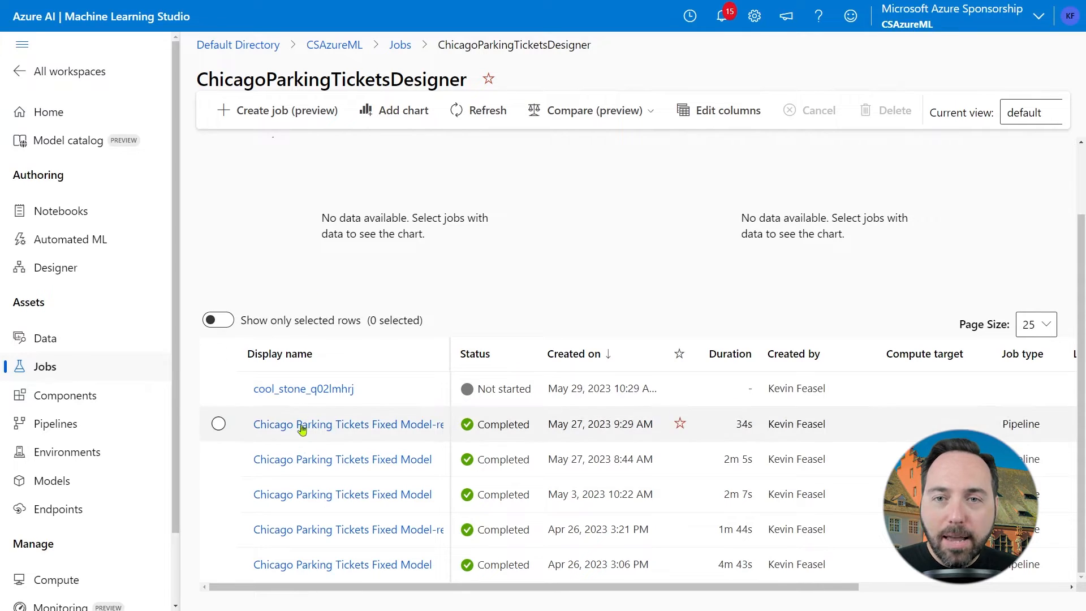
{"action": "left_click", "coordinate": [304, 463]}
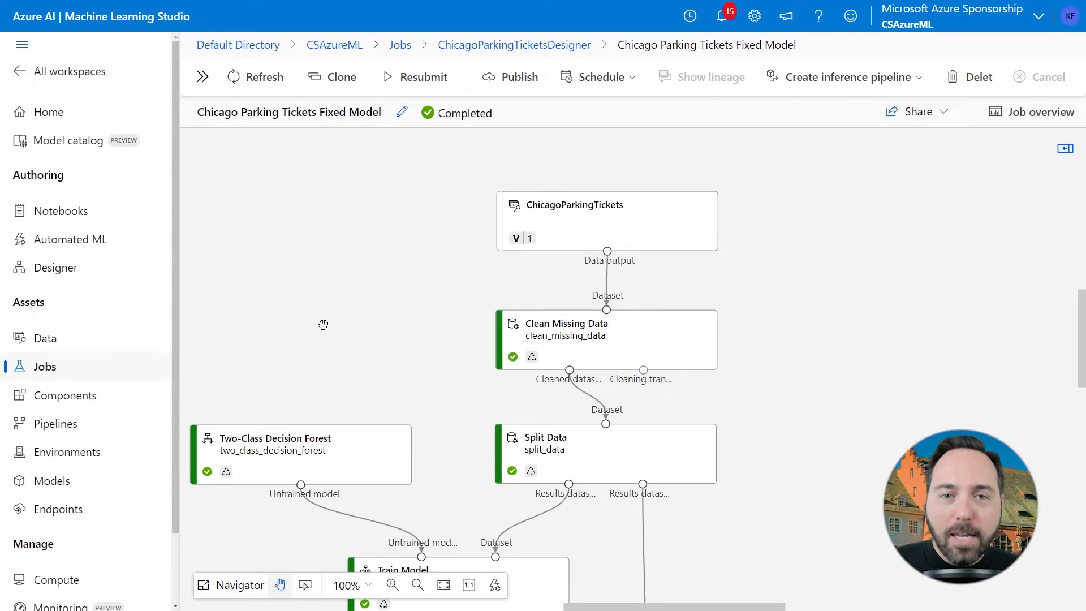
- Review the trained pipeline's components and create a real-time inference pipeline from the job
{"action": "scroll", "coordinate": [323, 324], "scroll_direction": "down", "scroll_amount": 8}
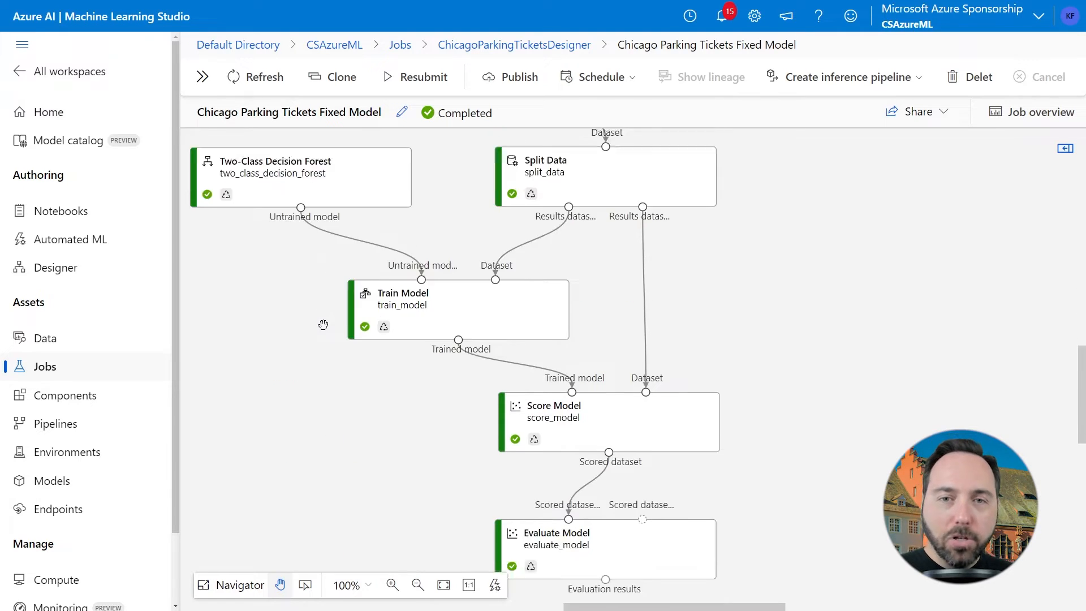
{"action": "scroll", "coordinate": [323, 326], "scroll_direction": "down", "scroll_amount": 2}
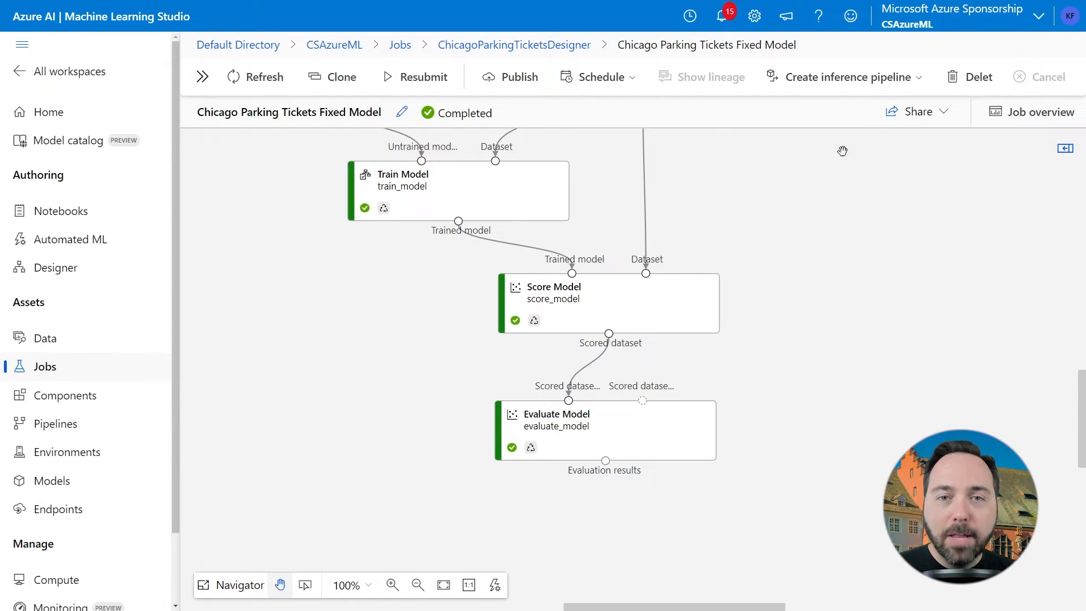
{"action": "left_click", "coordinate": [919, 79]}
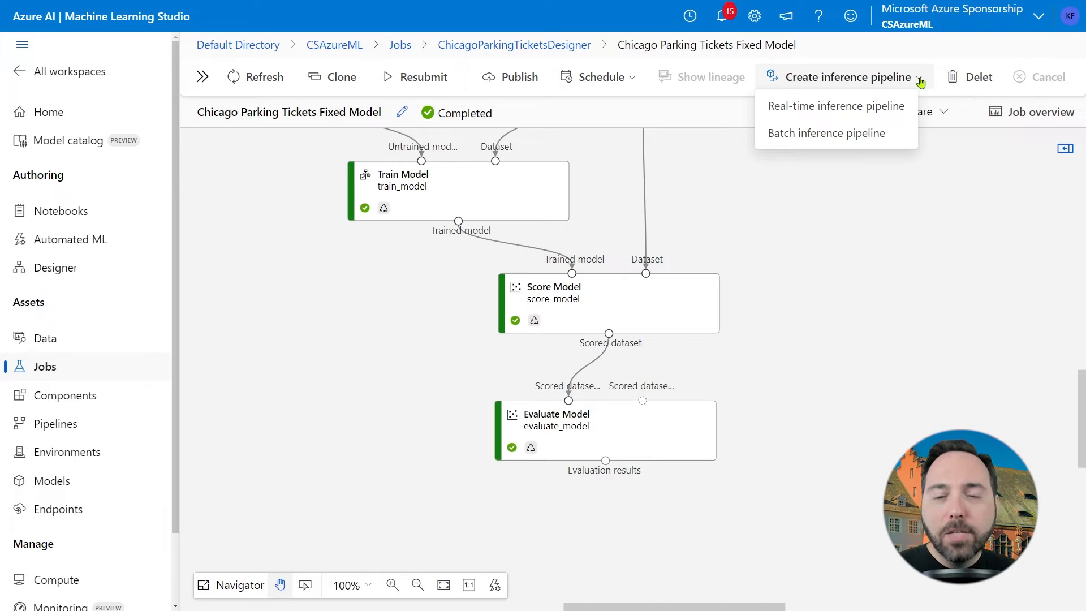
{"action": "left_click", "coordinate": [893, 108]}
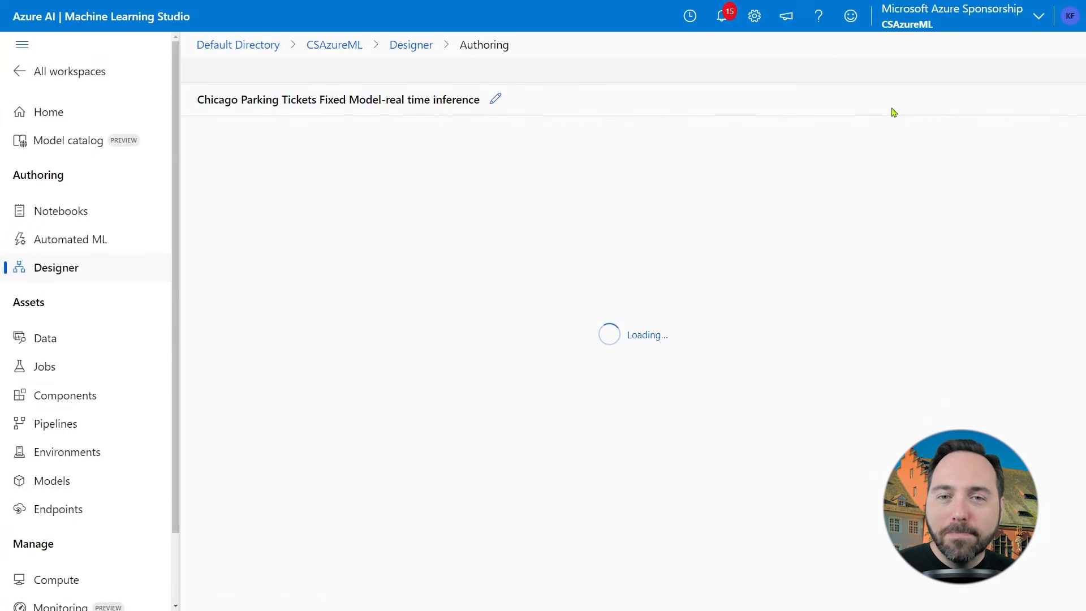
- Add a Web Service Input component beside the ChicagoParkingTickets dataset and connect it to the Dataset input of Apply Transformation
{"action": "scroll", "coordinate": [988, 380], "scroll_direction": "down", "scroll_amount": 3}
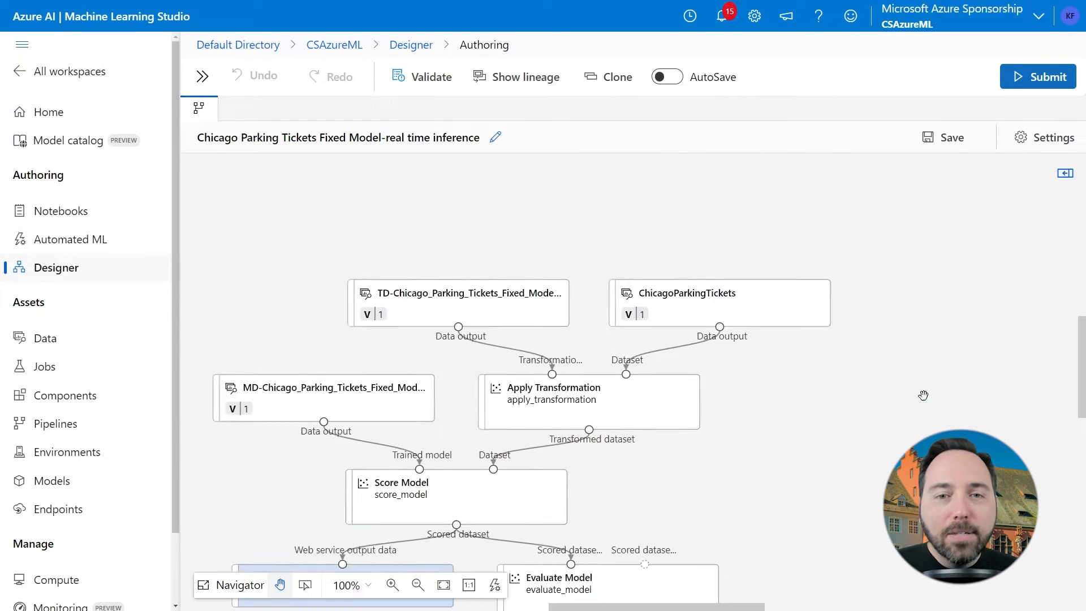
{"action": "left_click_drag", "start_coordinate": [930, 300], "coordinate": [931, 300]}
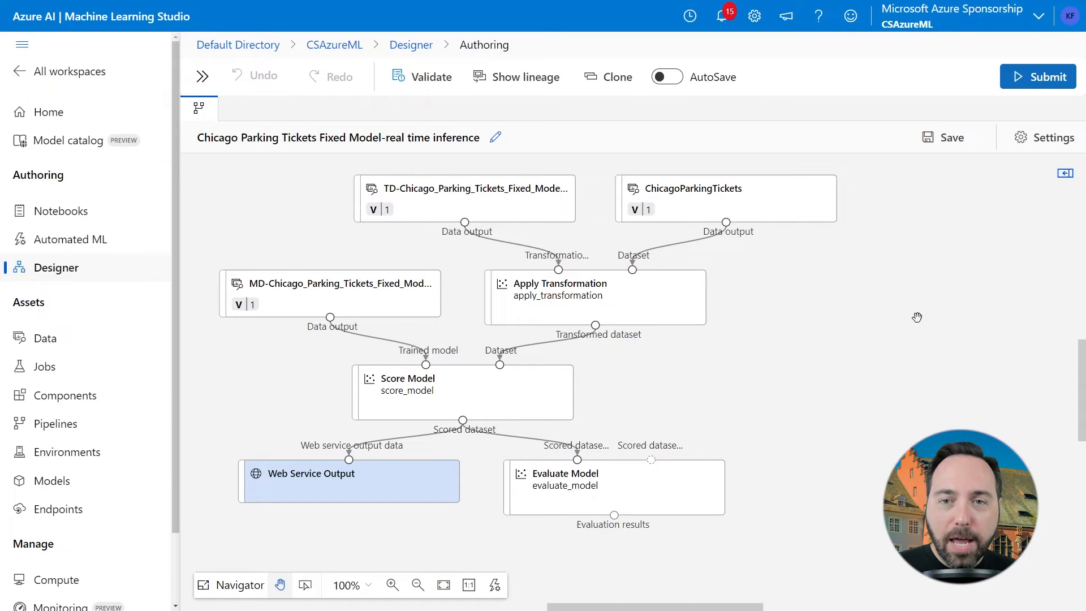
{"action": "scroll", "coordinate": [917, 316], "scroll_direction": "down", "scroll_amount": 3}
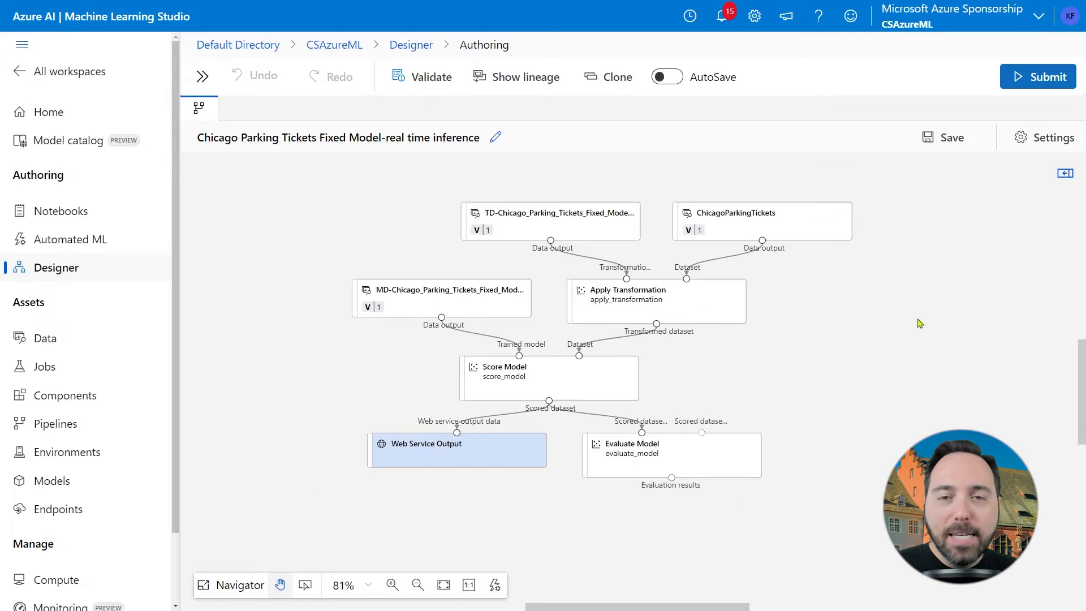
{"action": "left_click", "coordinate": [203, 77]}
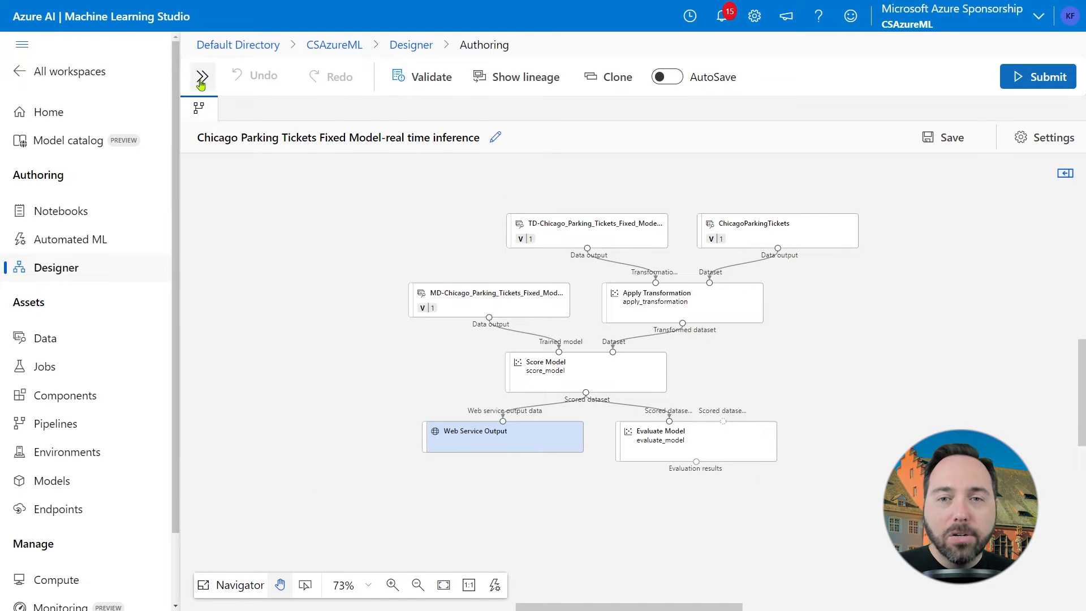
{"action": "scroll", "coordinate": [255, 442], "scroll_direction": "down", "scroll_amount": 1}
{"action": "left_click", "coordinate": [199, 586]}
{"action": "left_click_drag", "start_coordinate": [638, 439], "coordinate": [412, 435]}
{"action": "scroll", "coordinate": [412, 435], "scroll_direction": "down", "scroll_amount": 3}
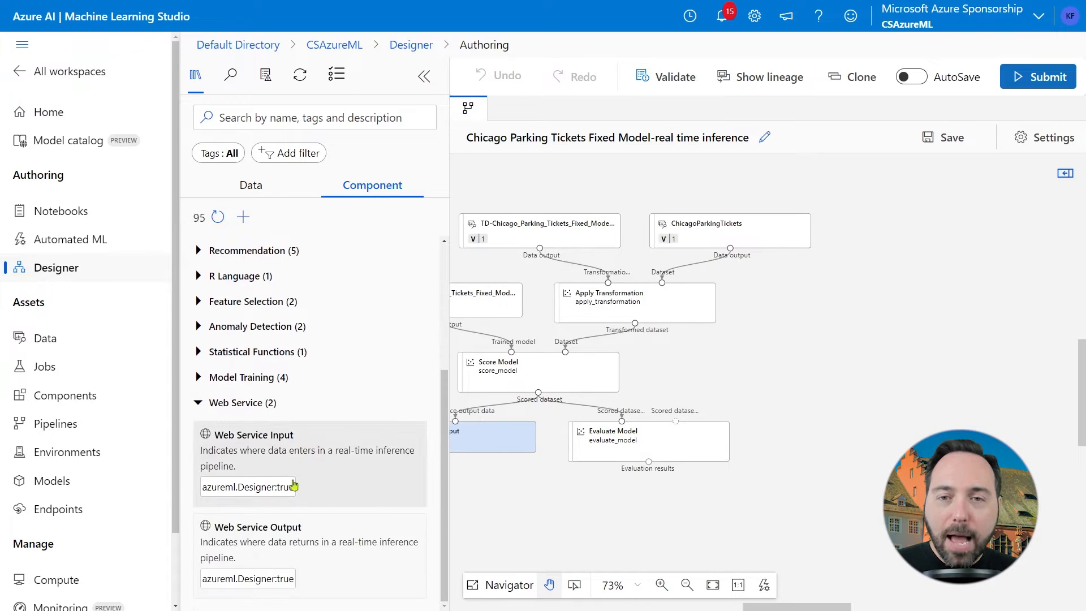
{"action": "left_click_drag", "start_coordinate": [252, 435], "coordinate": [665, 283]}
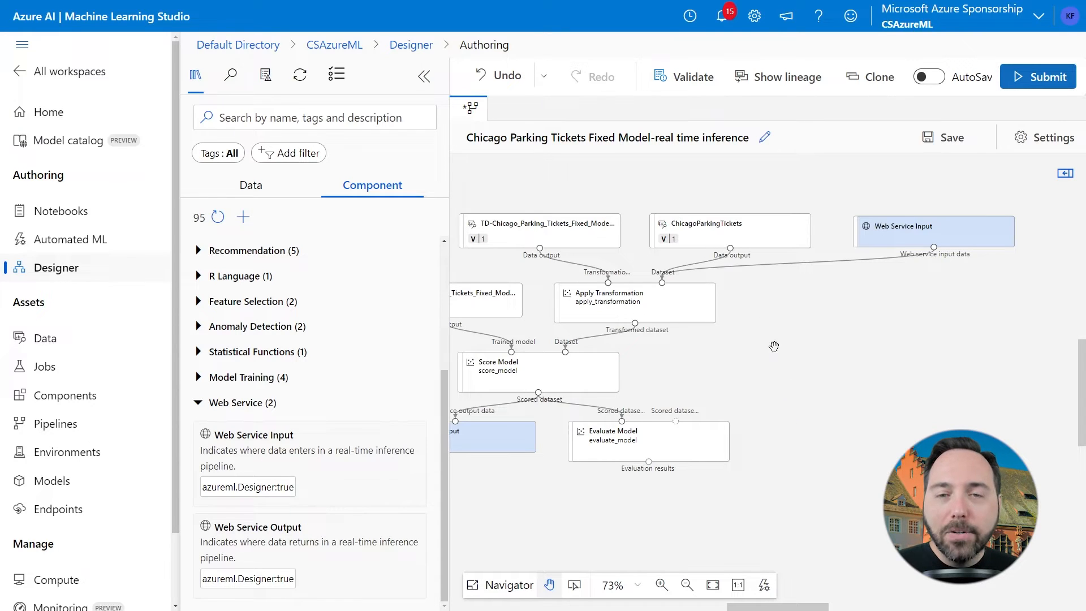
- Replace the ChicagoParkingTickets dataset on the canvas with an Enter Data Manually component
{"action": "left_click", "coordinate": [732, 225]}
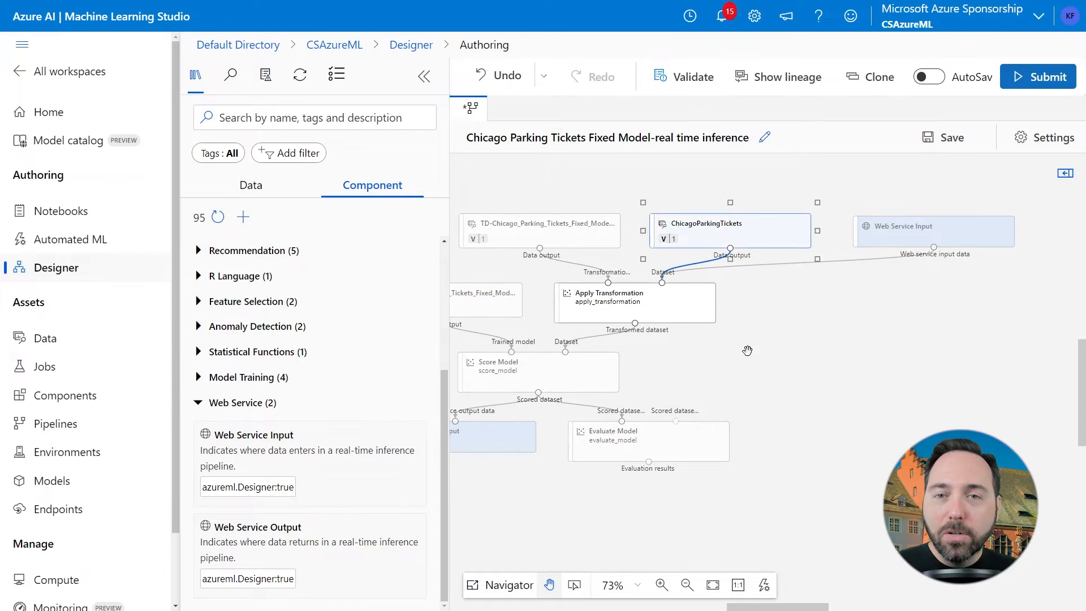
{"action": "left_click", "coordinate": [758, 398]}
{"action": "left_click", "coordinate": [389, 122]}
{"action": "type", "text": "enter man"}
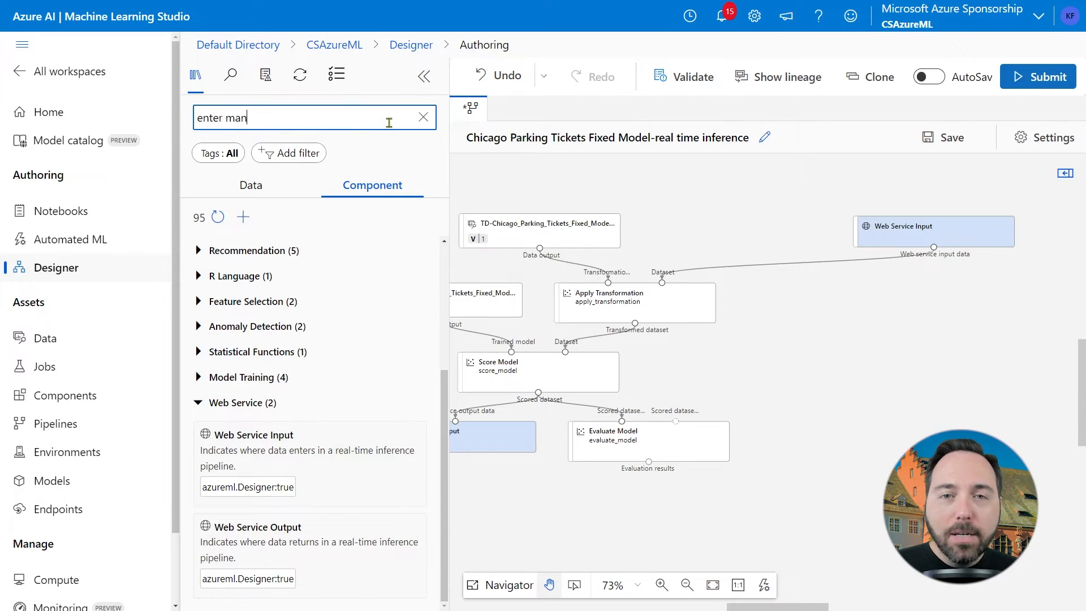
{"action": "type", "text": "u"}
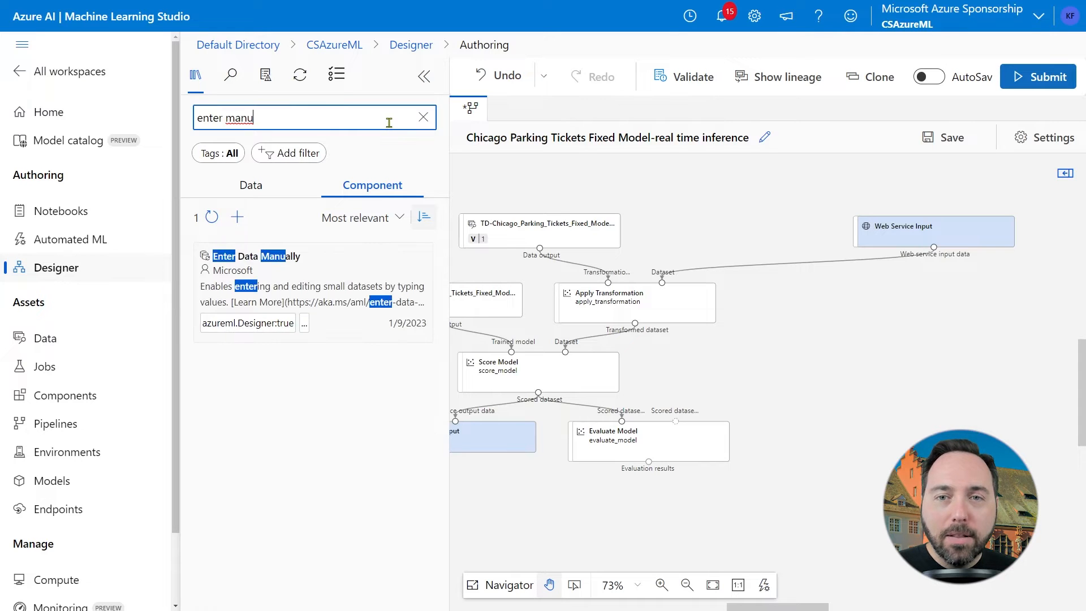
{"action": "left_click_drag", "start_coordinate": [255, 266], "coordinate": [731, 177]}
- Paste the sample parking ticket rows with their header line as CSV data into the Enter Data Manually component
{"action": "left_click", "coordinate": [710, 181]}
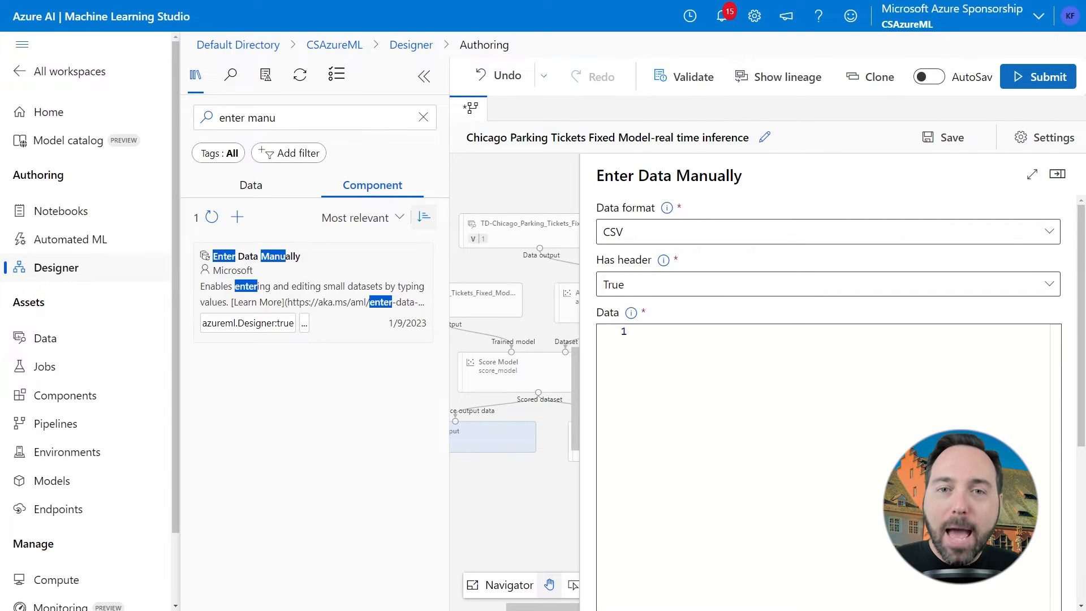
{"action": "left_click", "coordinate": [798, 415]}
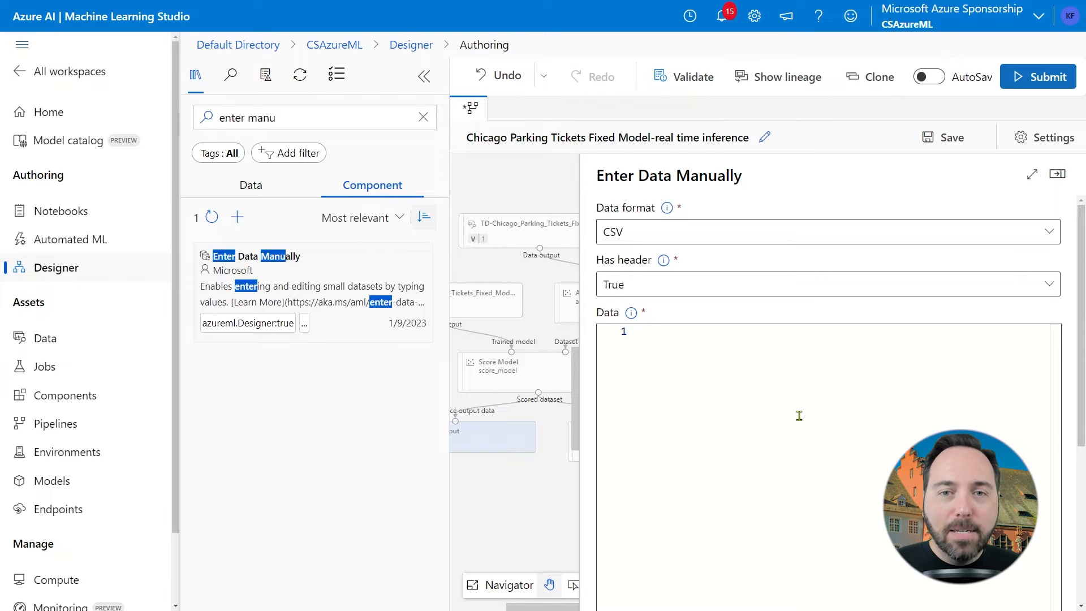
{"action": "key", "text": "ctrl+v"}
{"action": "scroll", "coordinate": [803, 419], "scroll_direction": "left", "scroll_amount": 10}
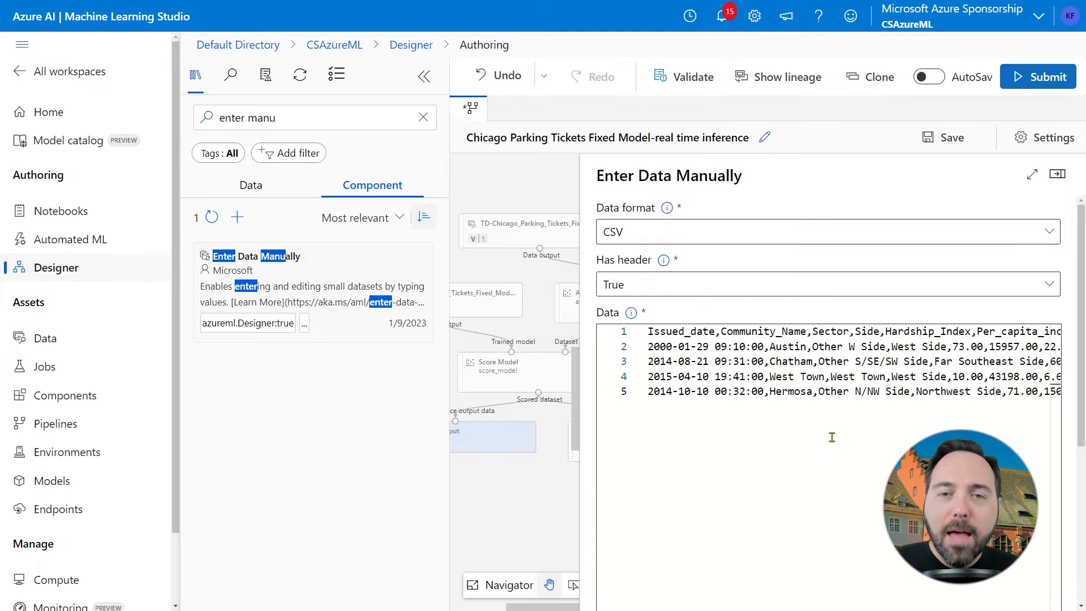
{"action": "left_click", "coordinate": [1062, 178]}
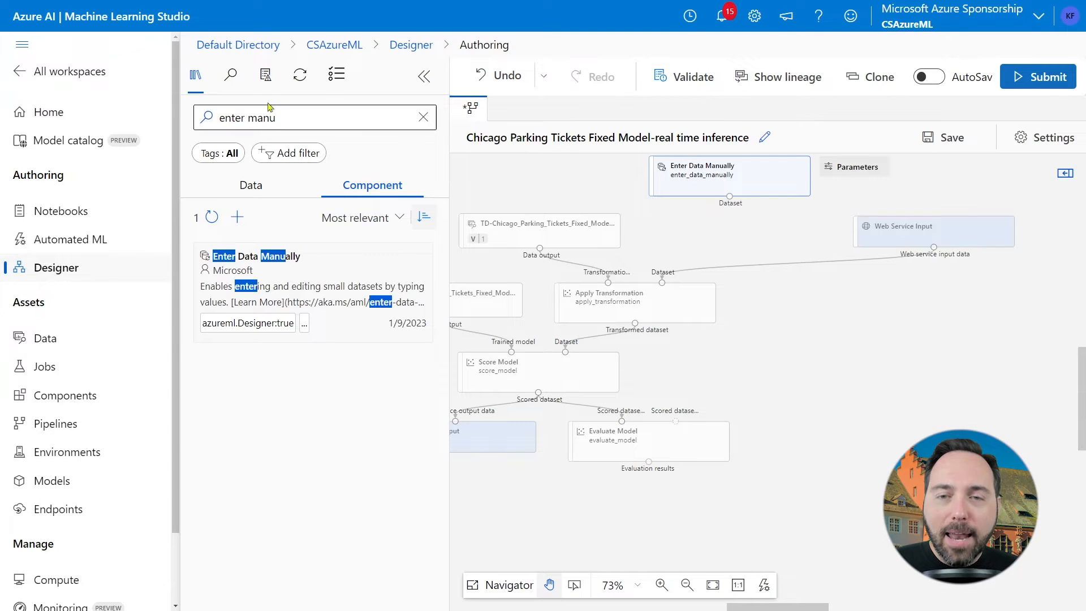
- Add an Edit Metadata component below Enter Data Manually and connect the manual dataset output to it
{"action": "left_click", "coordinate": [288, 119]}
{"action": "key", "text": "ctrl+a"}
{"action": "type", "text": "edit metadata"}
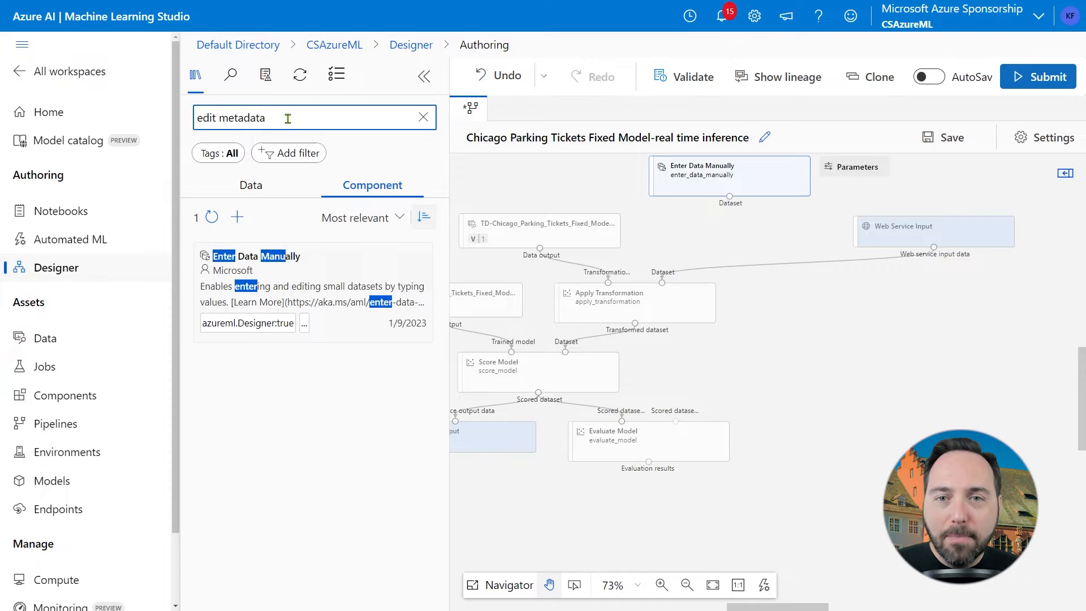
{"action": "left_click_drag", "start_coordinate": [327, 253], "coordinate": [731, 233]}
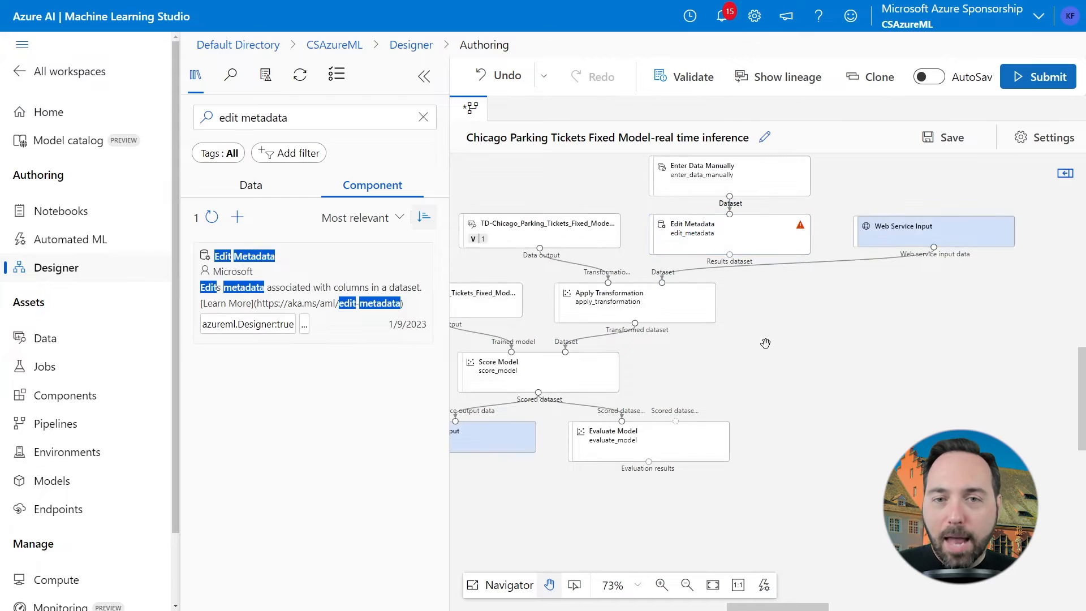
- Set the Edit Metadata component to apply to the Issued_date column
{"action": "left_click", "coordinate": [697, 245]}
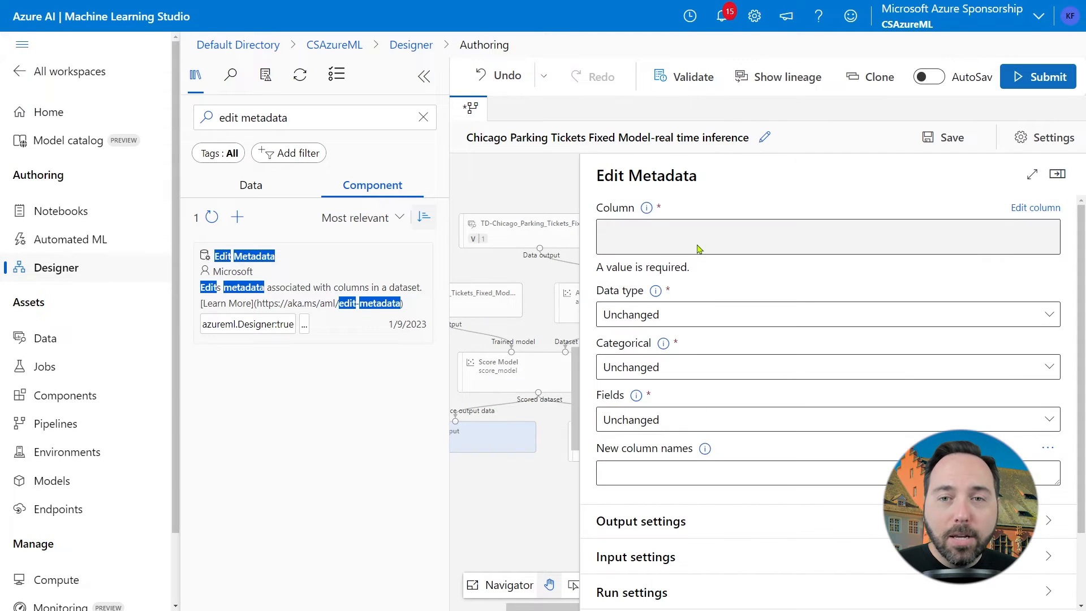
{"action": "left_click", "coordinate": [1037, 208]}
{"action": "left_click", "coordinate": [595, 270]}
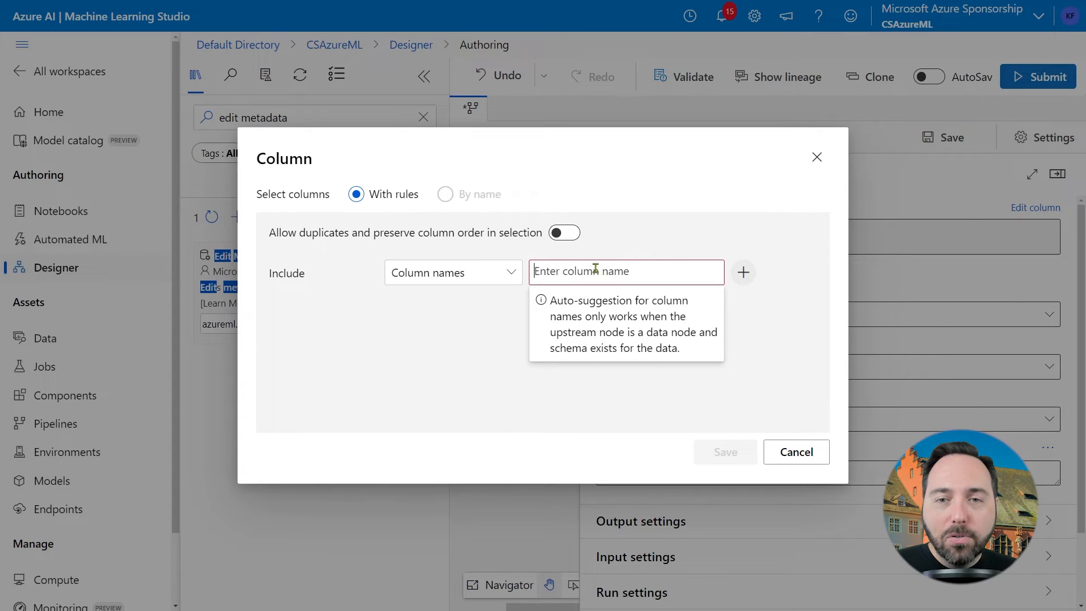
{"action": "type", "text": "Issued_date"}
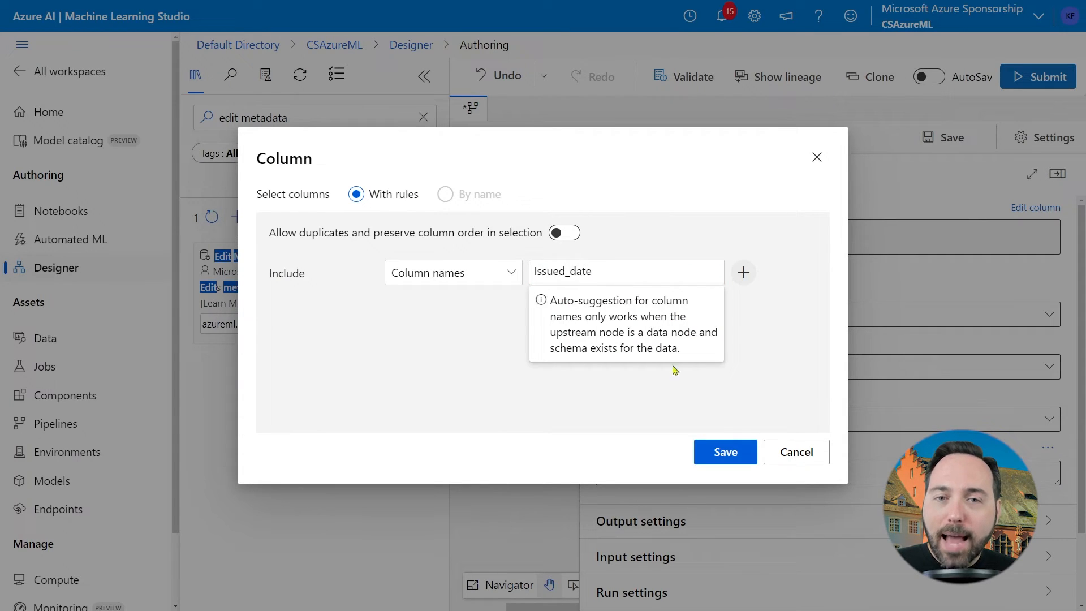
{"action": "left_click", "coordinate": [705, 452]}
- Set the Edit Metadata data type to DateTime with the format %Y-%m-%d %H:%M:%S
{"action": "left_click", "coordinate": [763, 299]}
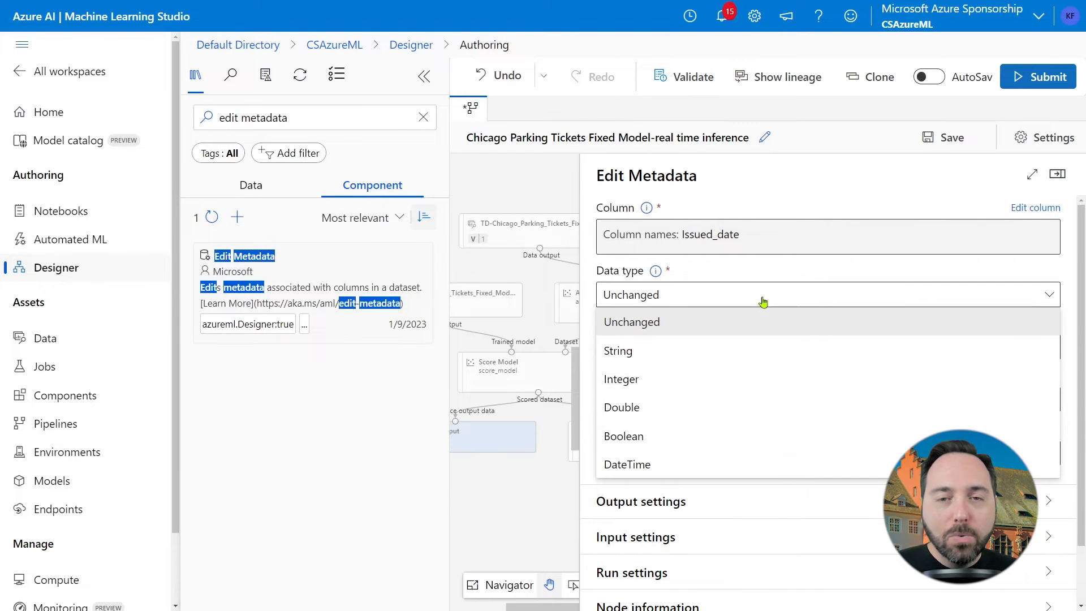
{"action": "left_click", "coordinate": [707, 464]}
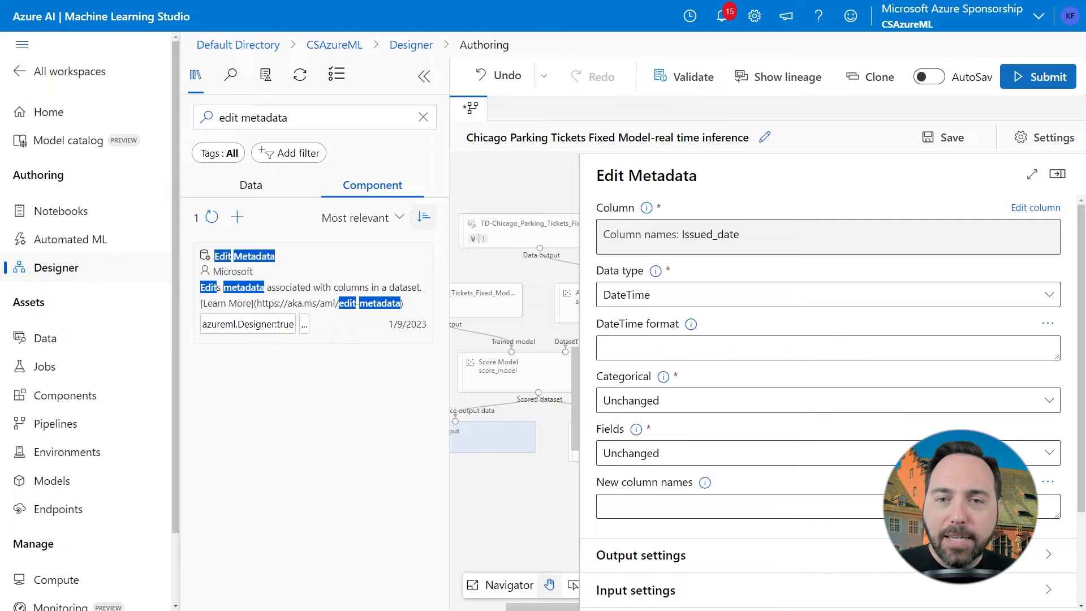
{"action": "left_click", "coordinate": [633, 349]}
{"action": "type", "text": "%Y-%m-%d %H:%M:%S"}
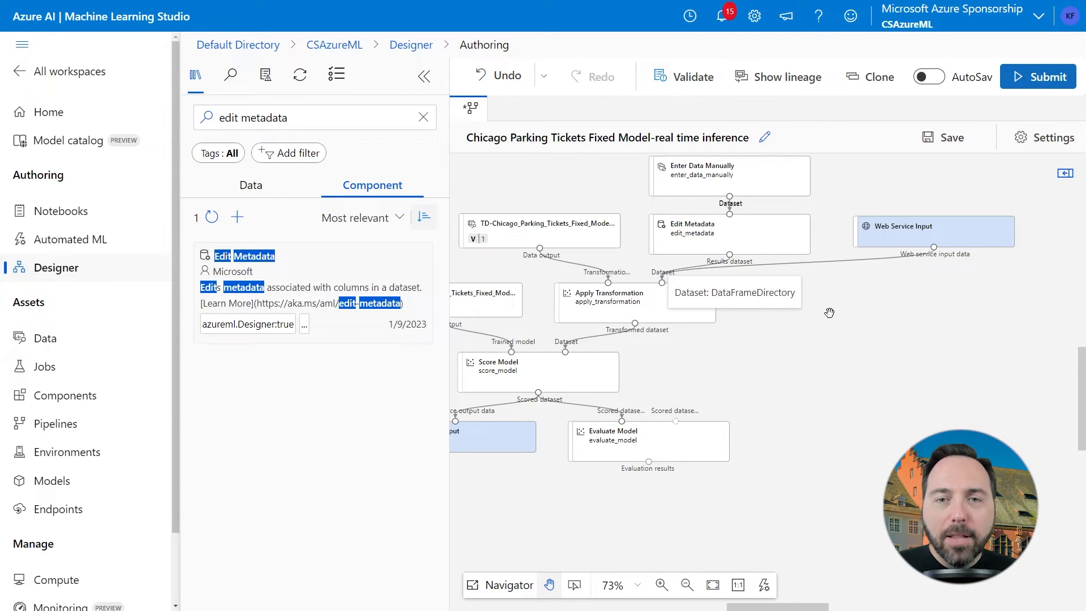
- Delete the Evaluate Model component from the real-time inference pipeline
{"action": "left_click", "coordinate": [634, 442]}
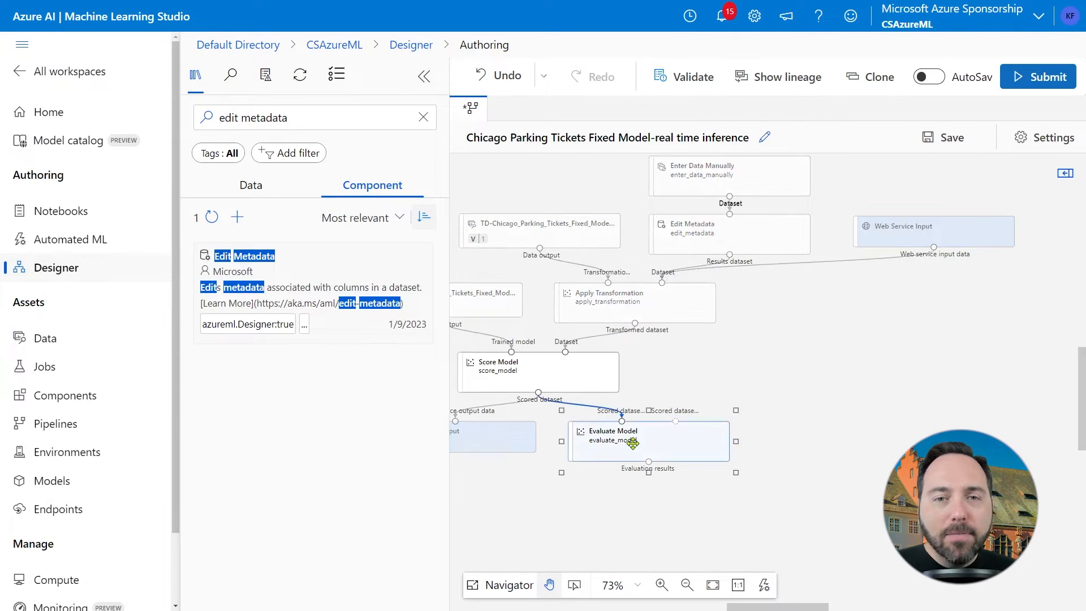
{"action": "key", "text": "Delete"}
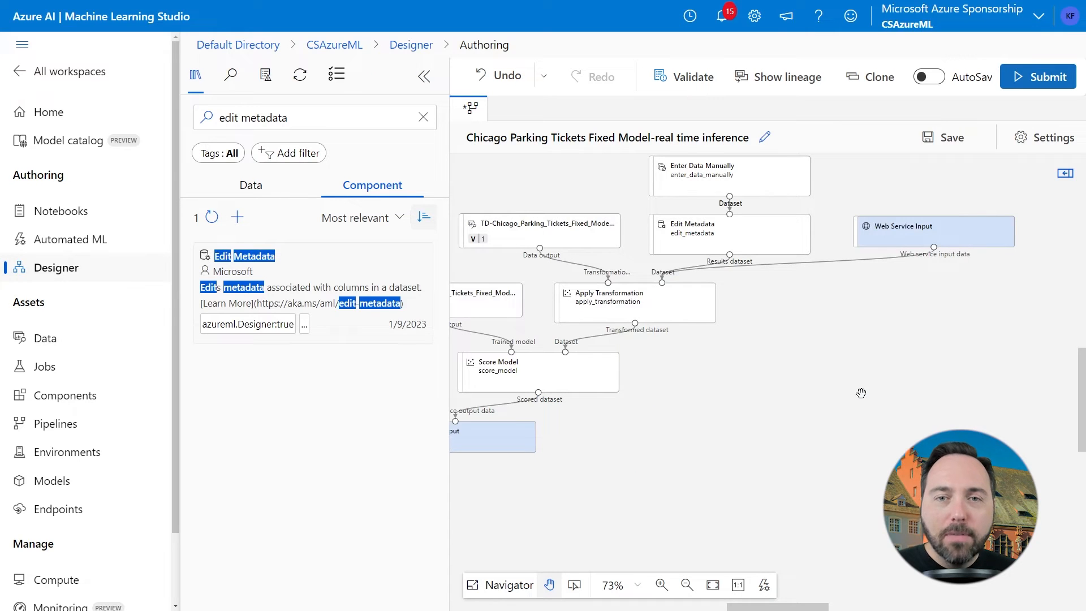
{"action": "scroll", "coordinate": [845, 400], "scroll_direction": "right", "scroll_amount": 1}
{"action": "scroll", "coordinate": [845, 400], "scroll_direction": "left", "scroll_amount": 4}
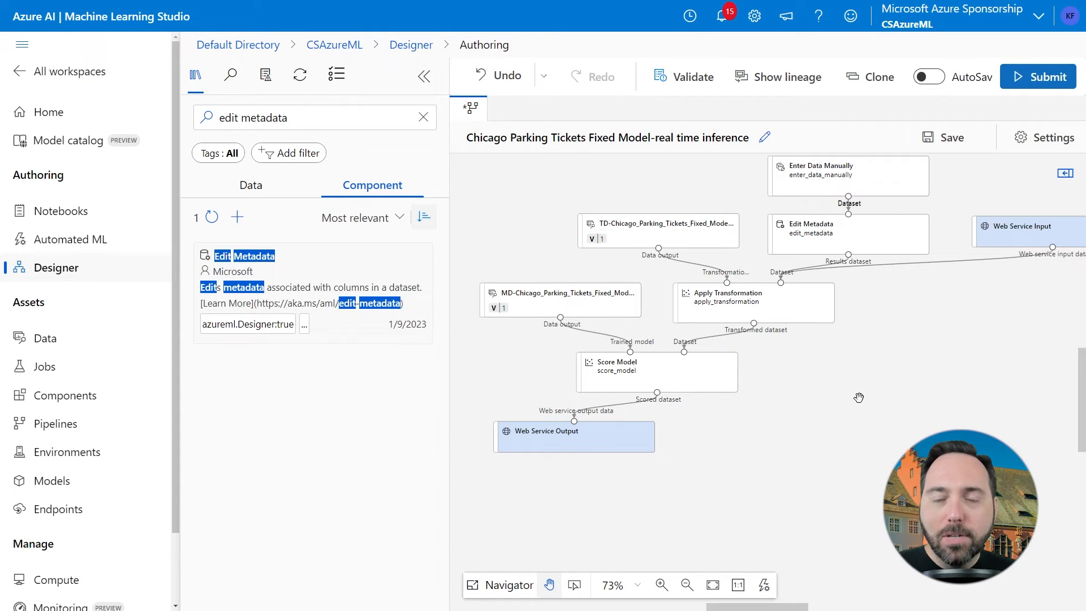
- Check the pipeline's default compute settings and validate the pipeline graph
{"action": "left_click", "coordinate": [417, 84]}
{"action": "left_click", "coordinate": [1029, 145]}
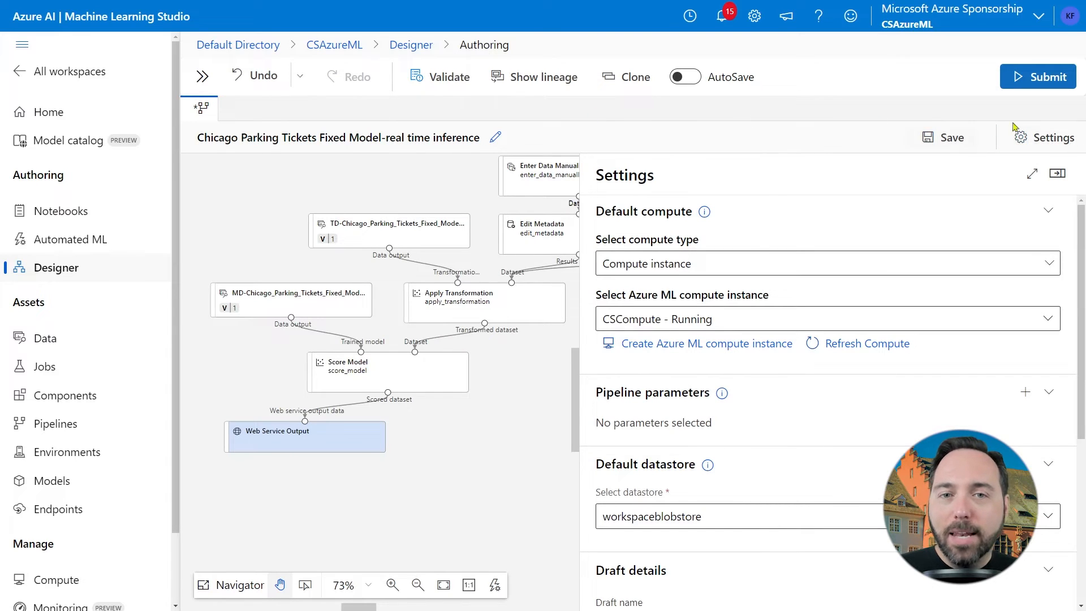
{"action": "left_click", "coordinate": [1058, 173]}
{"action": "left_click", "coordinate": [442, 77]}
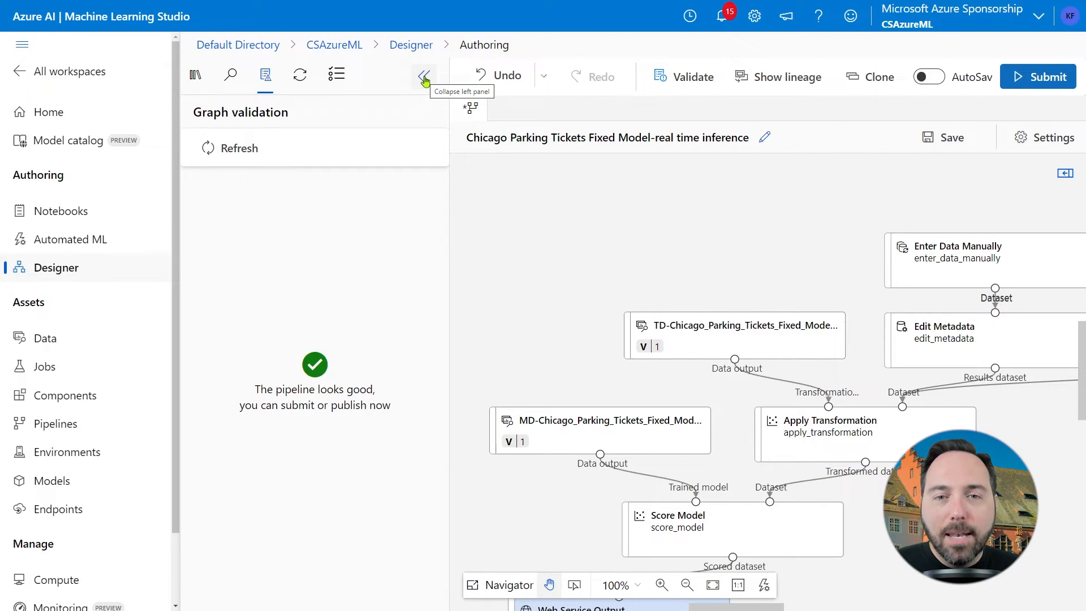
{"action": "left_click", "coordinate": [425, 78]}
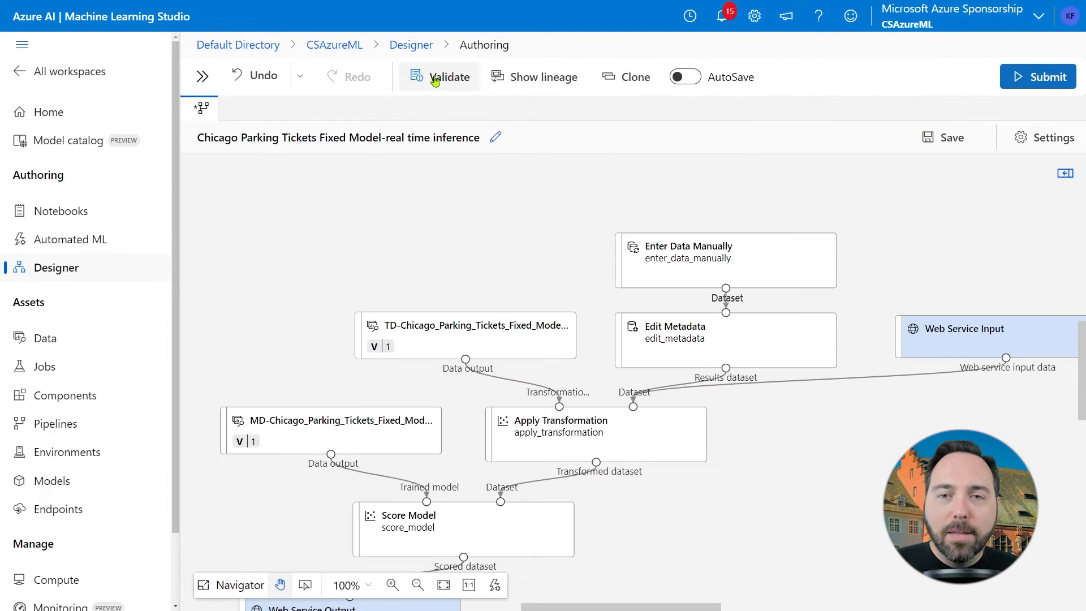
- Submit the pipeline as a job in the existing ChicagoParkingTicketsDesigner experiment
{"action": "left_click", "coordinate": [1017, 85]}
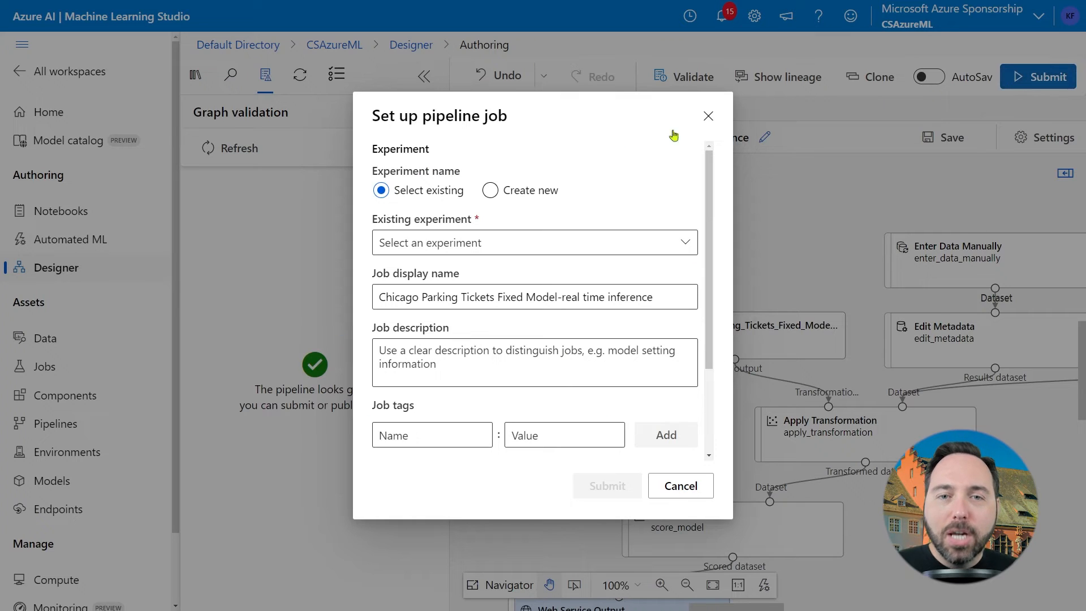
{"action": "left_click", "coordinate": [431, 249]}
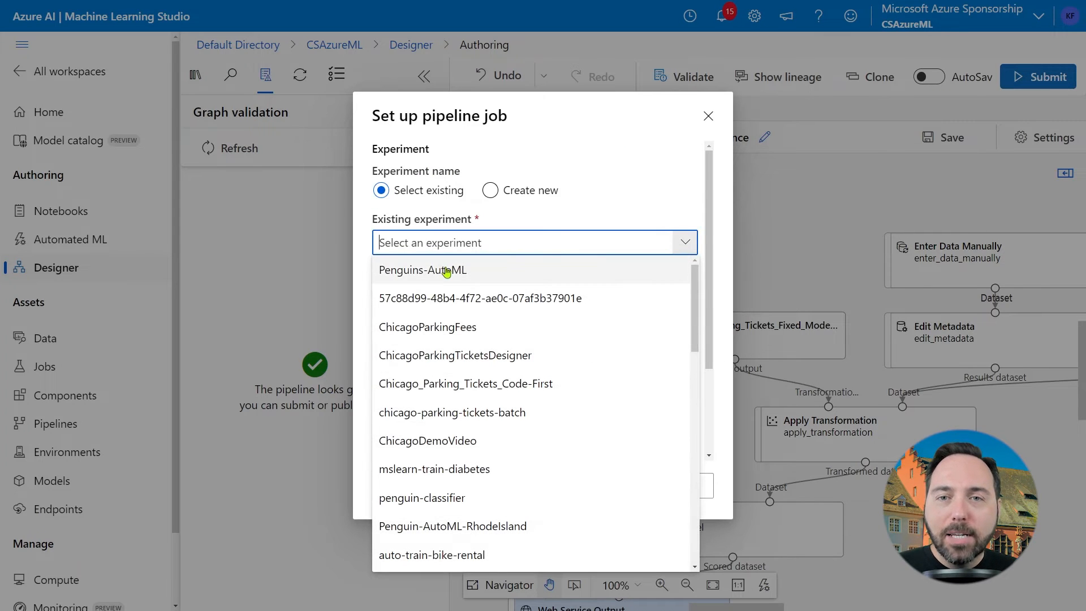
{"action": "left_click", "coordinate": [455, 355]}
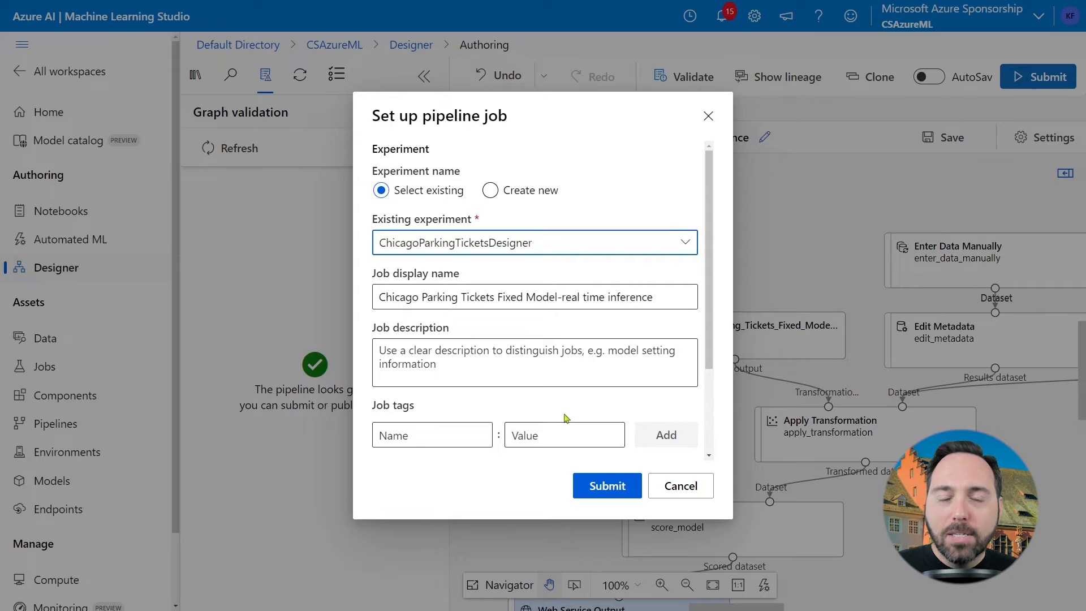
{"action": "left_click", "coordinate": [594, 496]}
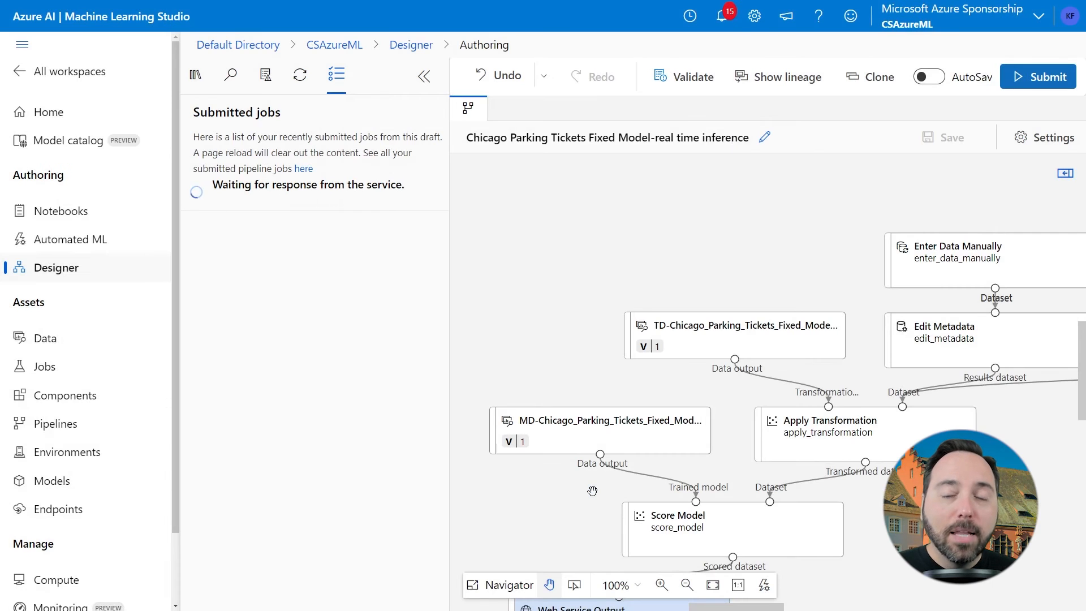
- Open the submitted pipeline job's details and review the run status of its components
{"action": "left_click", "coordinate": [413, 207]}
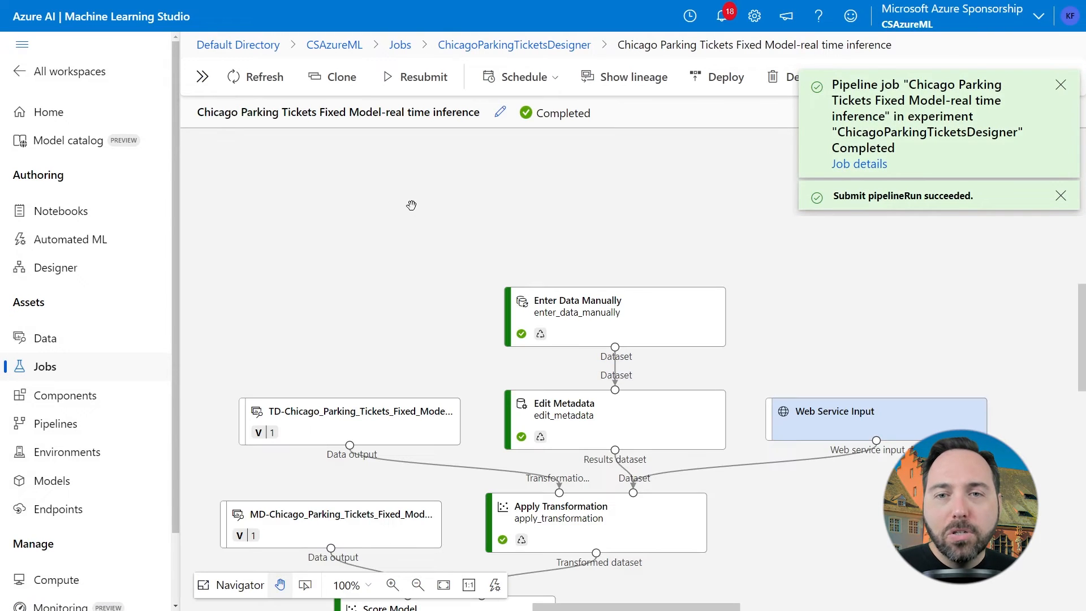
{"action": "scroll", "coordinate": [352, 308], "scroll_direction": "down", "scroll_amount": 4}
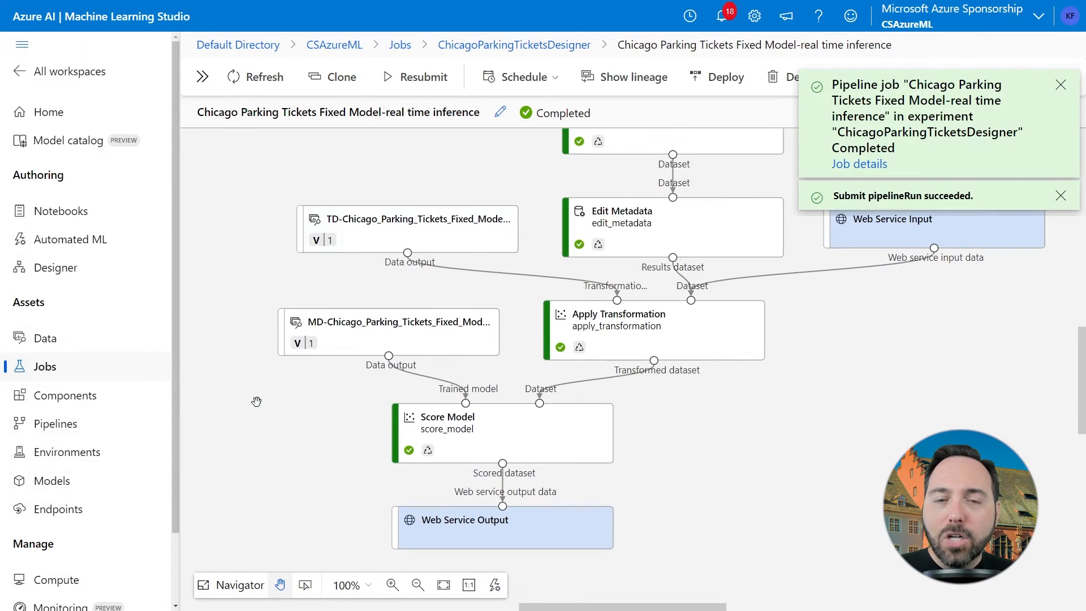
{"action": "scroll", "coordinate": [256, 401], "scroll_direction": "down", "scroll_amount": 2}
{"action": "scroll", "coordinate": [255, 398], "scroll_direction": "up", "scroll_amount": 3}
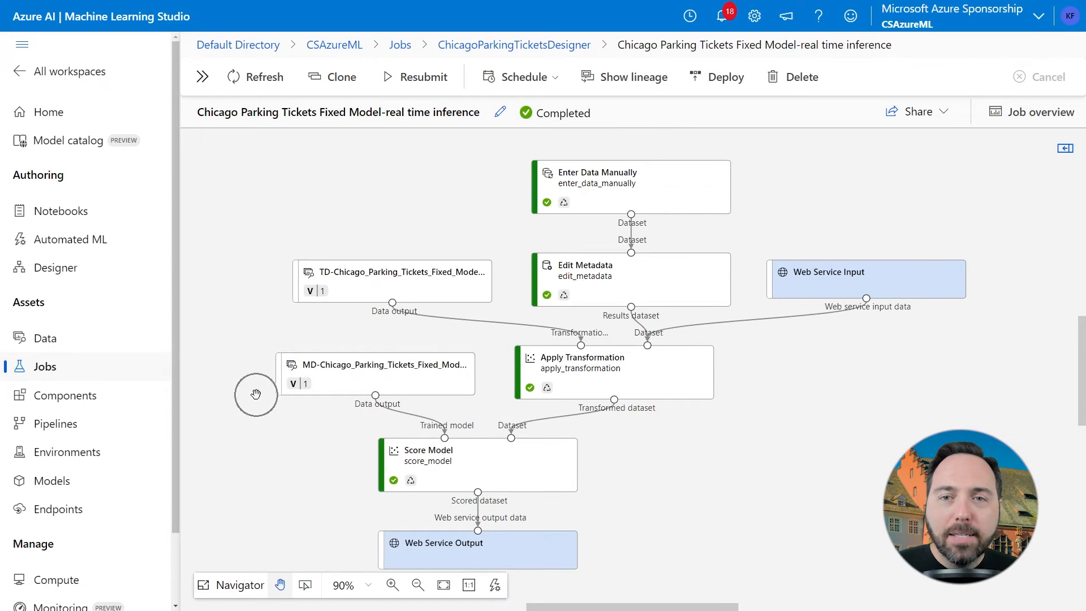
{"action": "scroll", "coordinate": [255, 394], "scroll_direction": "down", "scroll_amount": 3}
{"action": "left_click_drag", "start_coordinate": [257, 435], "coordinate": [246, 419]}
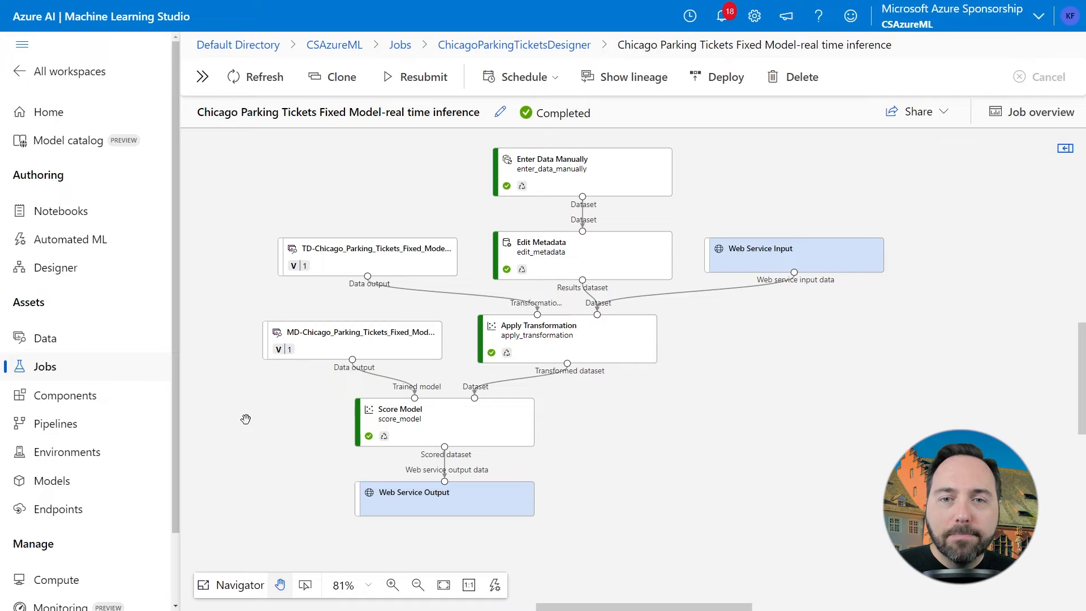
- Start setting up a real-time endpoint deployment from the job, with Azure Container Instance as the compute type
{"action": "left_click", "coordinate": [720, 84]}
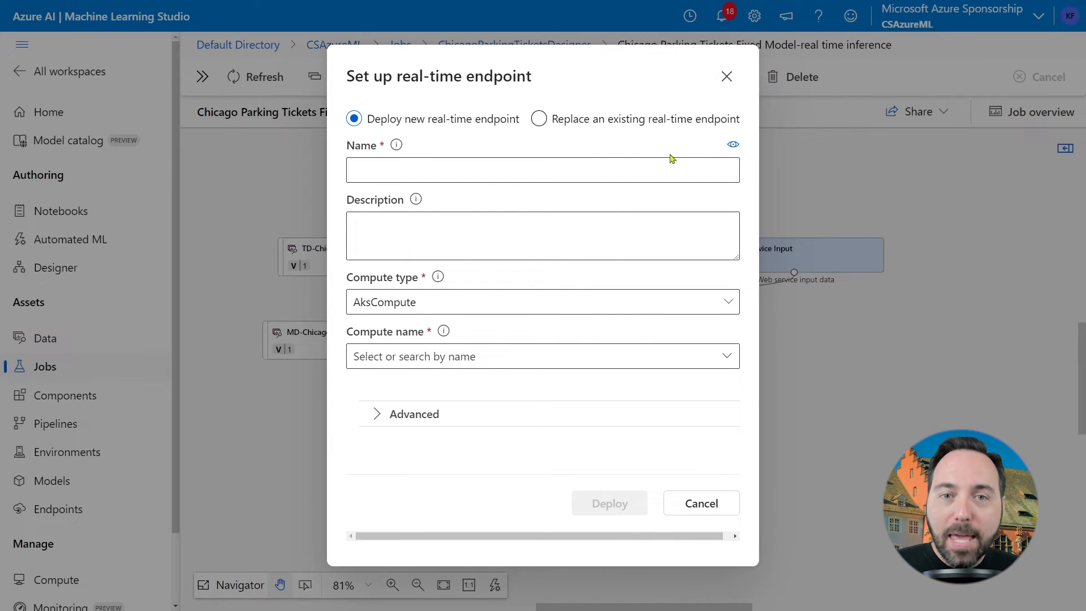
{"action": "left_click", "coordinate": [732, 306]}
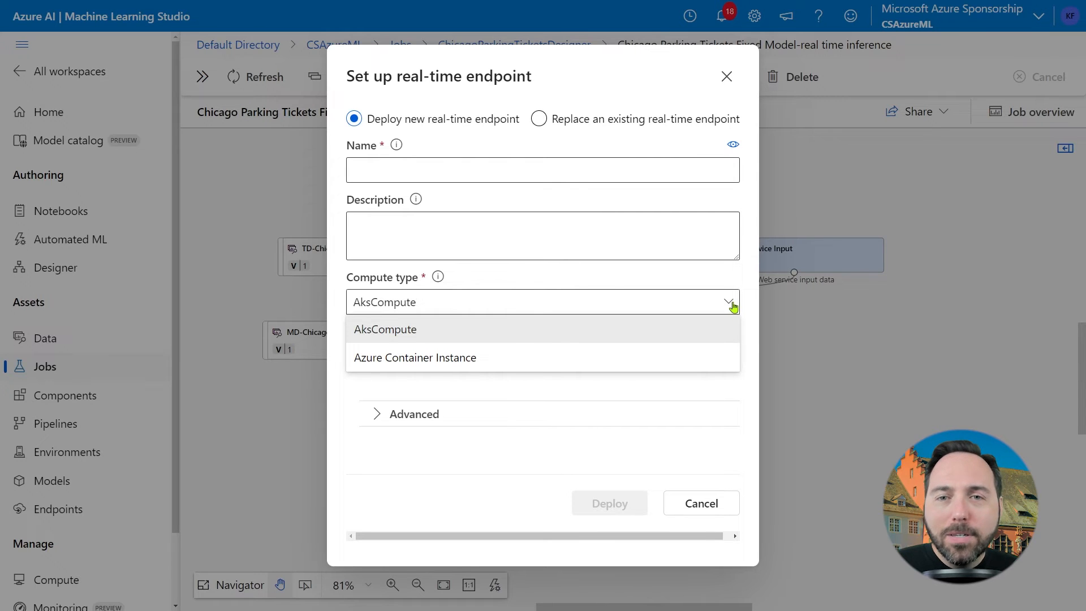
{"action": "left_click", "coordinate": [691, 354]}
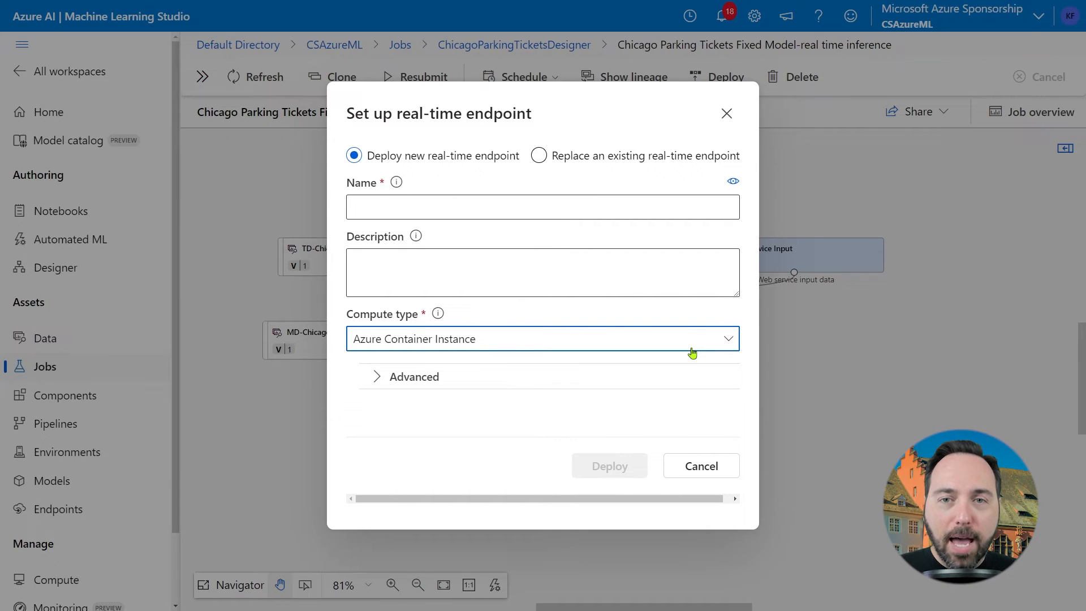
- Inspect the advanced options for a new container instance endpoint, enabling SSL and disabling it again
{"action": "left_click", "coordinate": [412, 376]}
{"action": "left_click", "coordinate": [674, 355]}
{"action": "scroll", "coordinate": [679, 354], "scroll_direction": "down", "scroll_amount": 1}
{"action": "left_click", "coordinate": [684, 355]}
{"action": "left_click", "coordinate": [362, 347]}
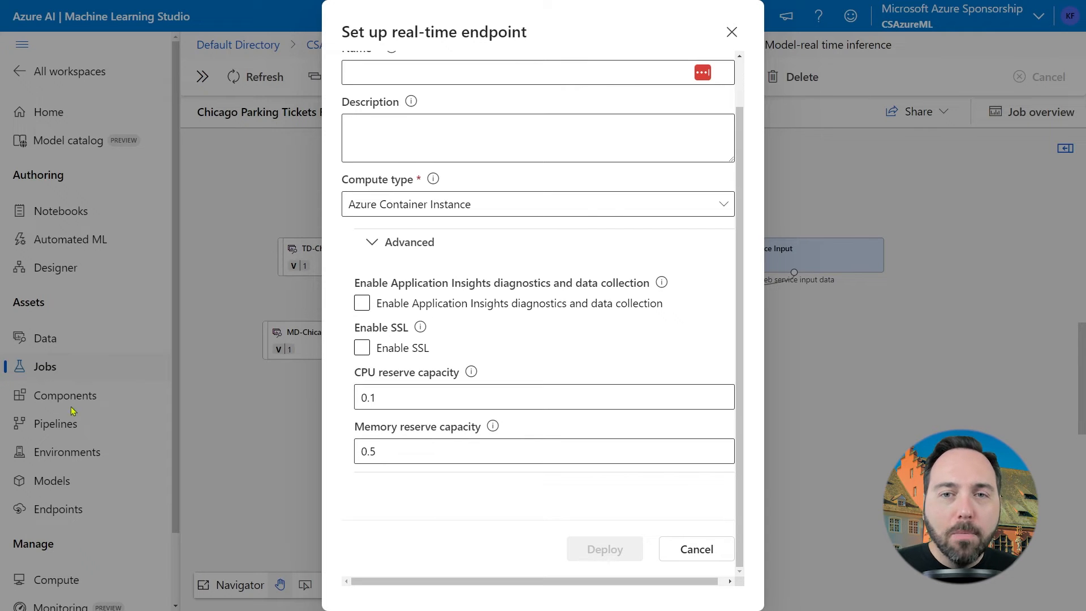
{"action": "left_click", "coordinate": [363, 348]}
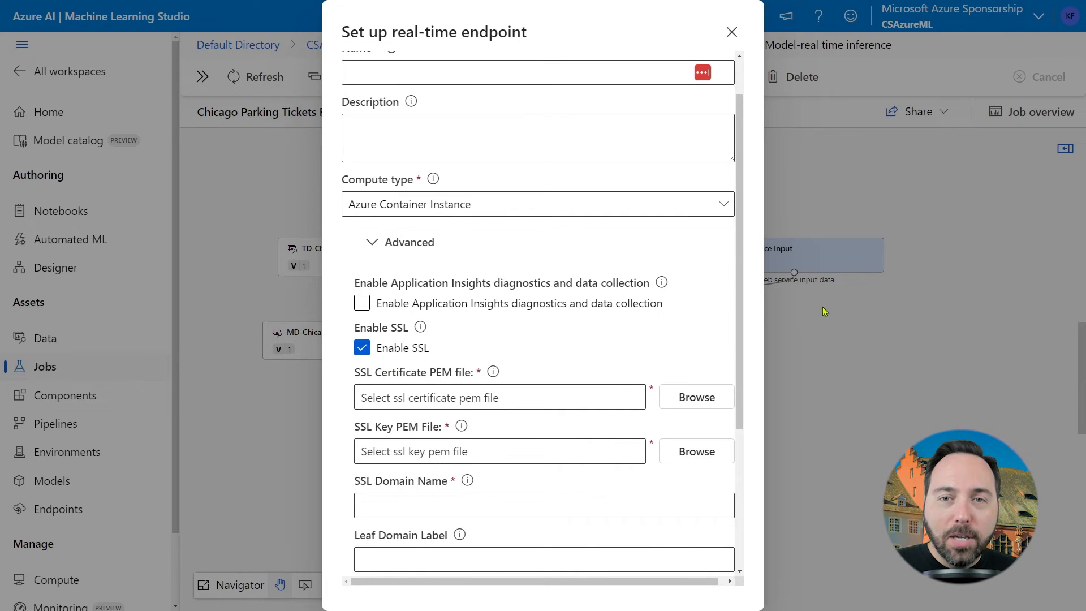
{"action": "left_click", "coordinate": [362, 348]}
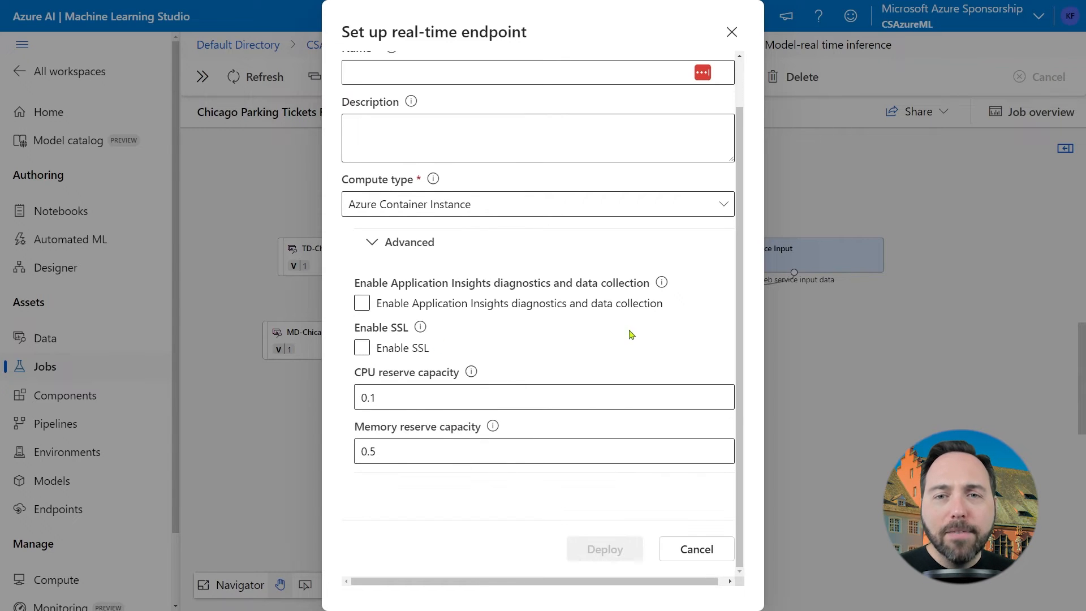
{"action": "scroll", "coordinate": [636, 336], "scroll_direction": "up", "scroll_amount": 1}
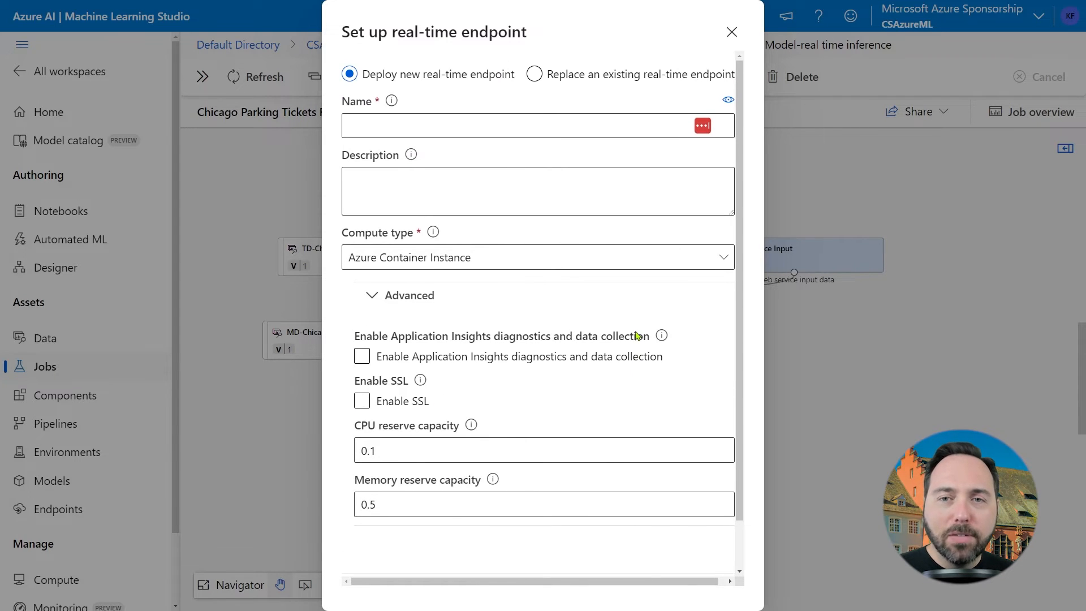
- Deploy the pipeline as a replacement for the existing real-time endpoint chicago-parking-tickets
{"action": "left_click", "coordinate": [534, 74]}
{"action": "left_click", "coordinate": [736, 240]}
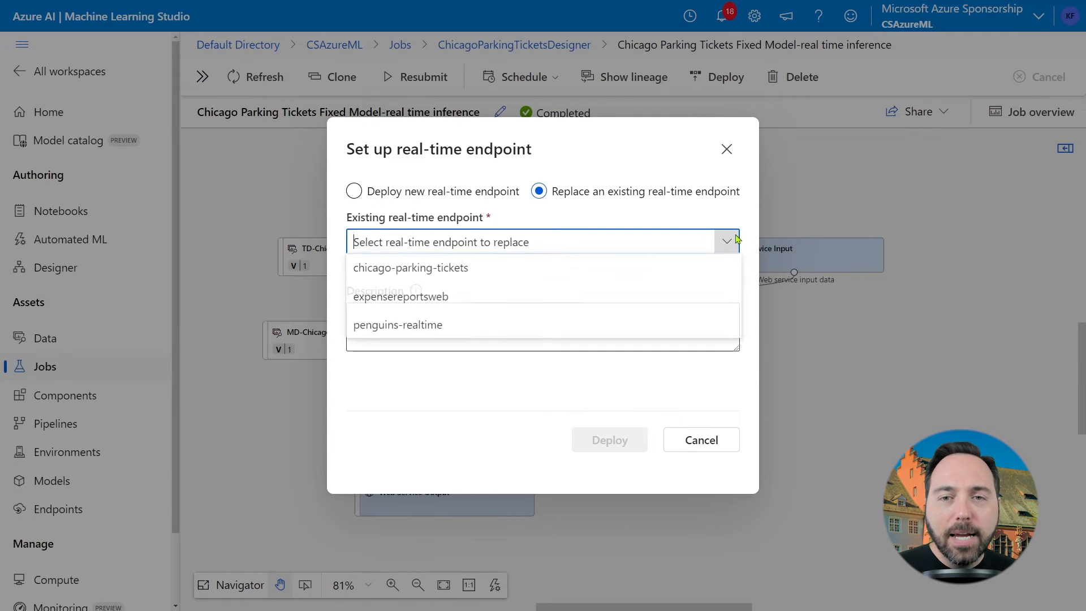
{"action": "left_click", "coordinate": [426, 269]}
{"action": "left_click", "coordinate": [603, 437]}
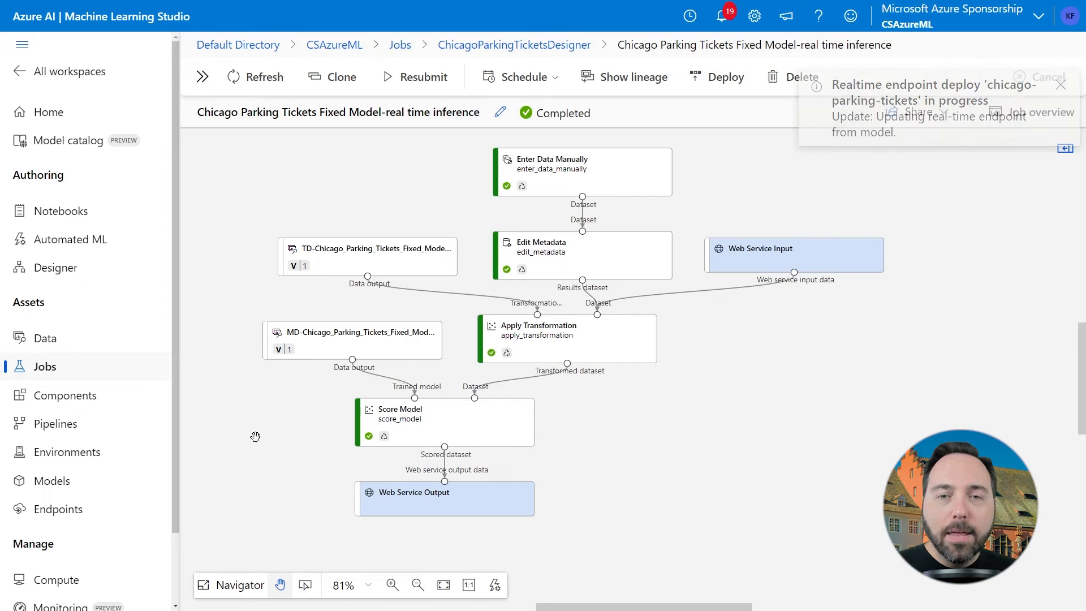
- Open the chicago-parking-tickets real-time endpoint and show its consumption information
{"action": "left_click", "coordinate": [79, 512]}
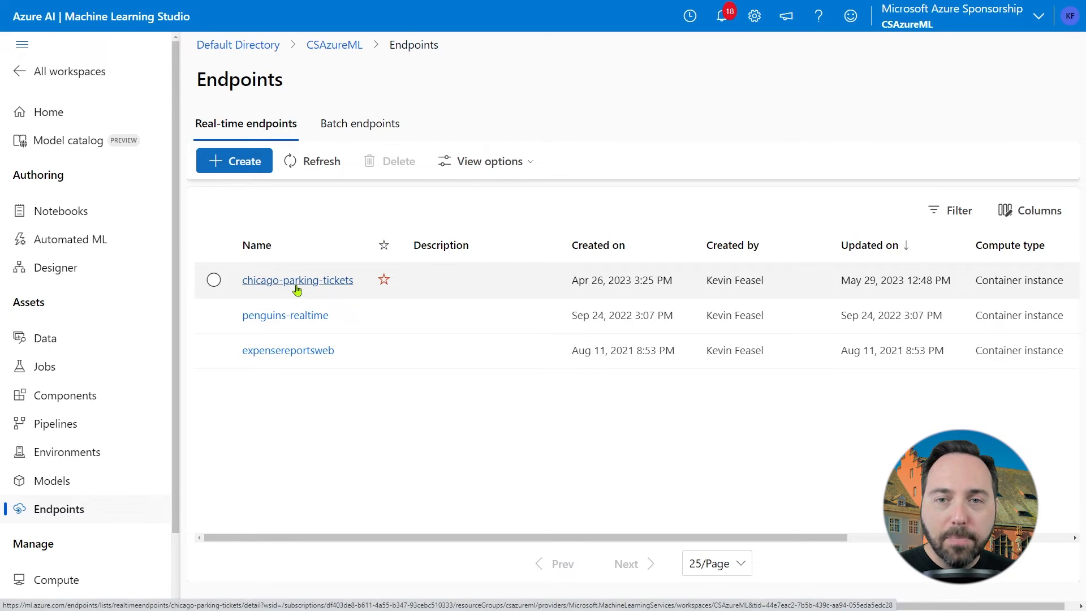
{"action": "left_click", "coordinate": [297, 282]}
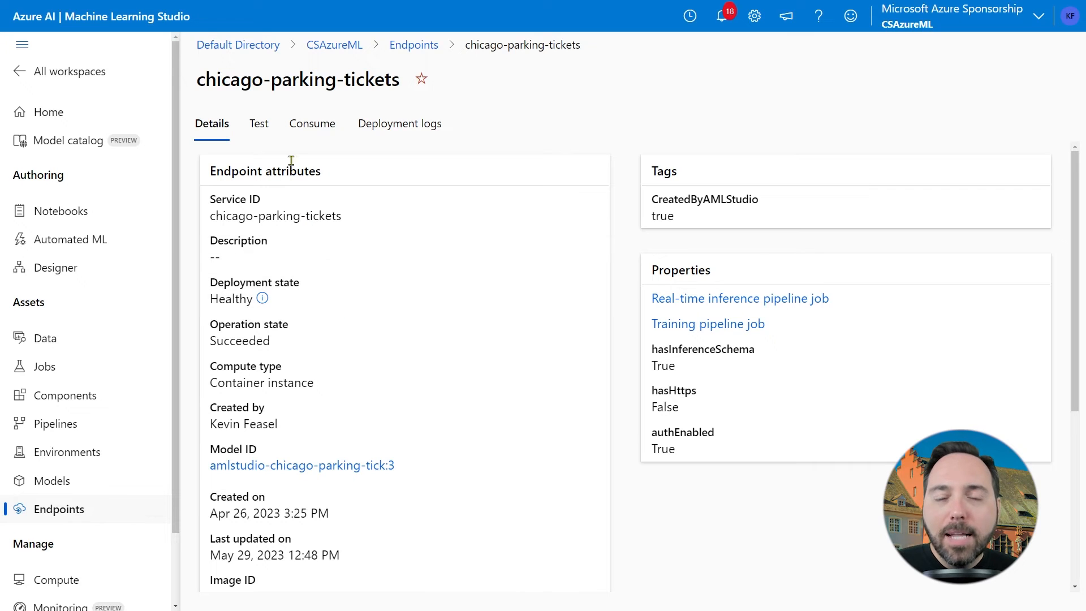
{"action": "left_click", "coordinate": [298, 135]}
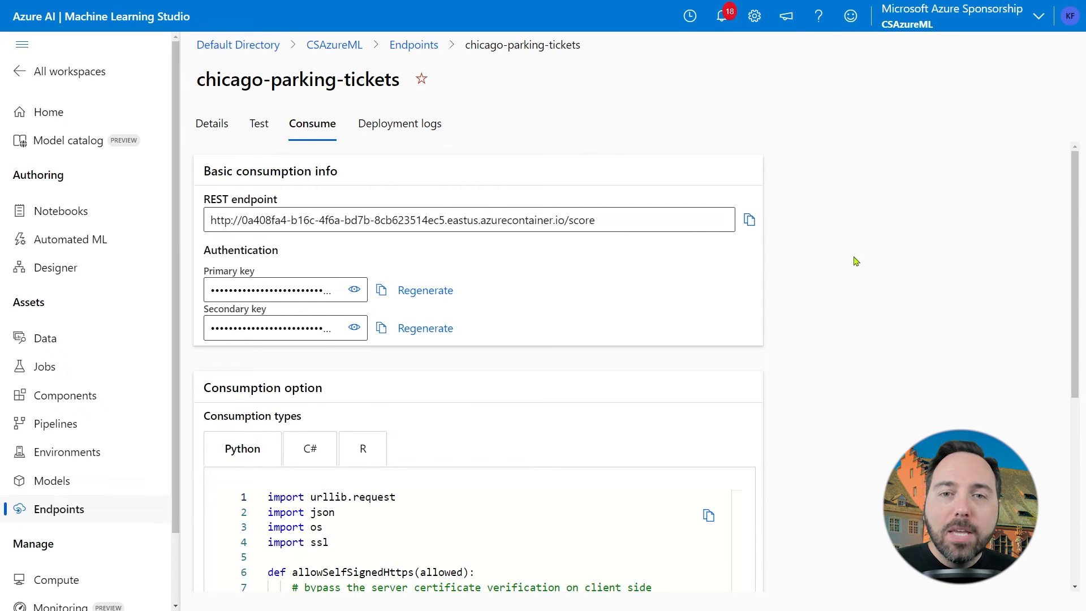
- Copy the endpoint's REST URL and its primary authentication key
{"action": "scroll", "coordinate": [856, 261], "scroll_direction": "down", "scroll_amount": 1}
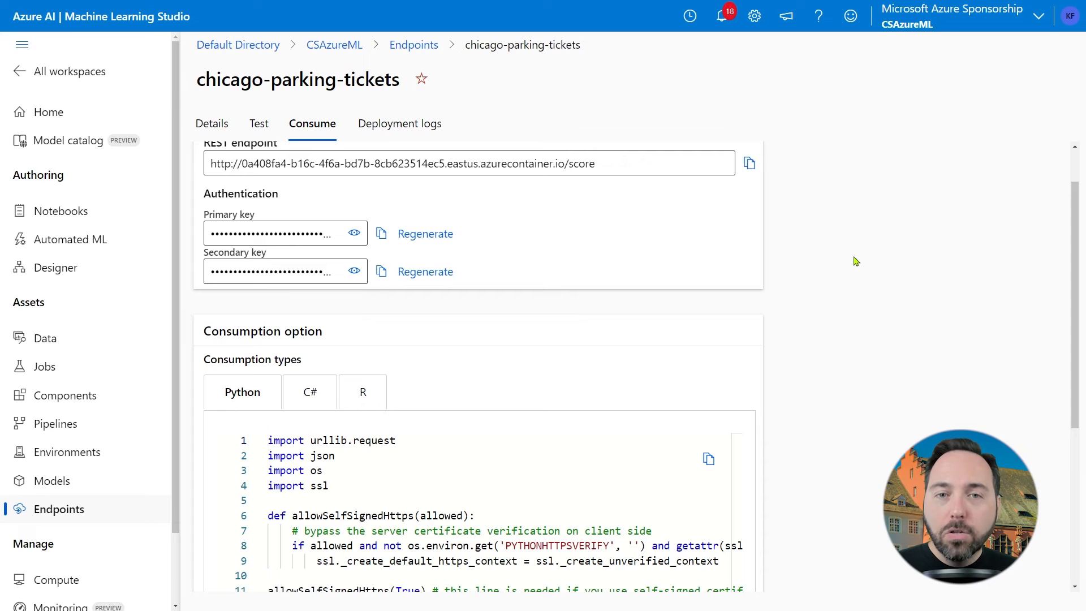
{"action": "scroll", "coordinate": [792, 263], "scroll_direction": "up", "scroll_amount": 1}
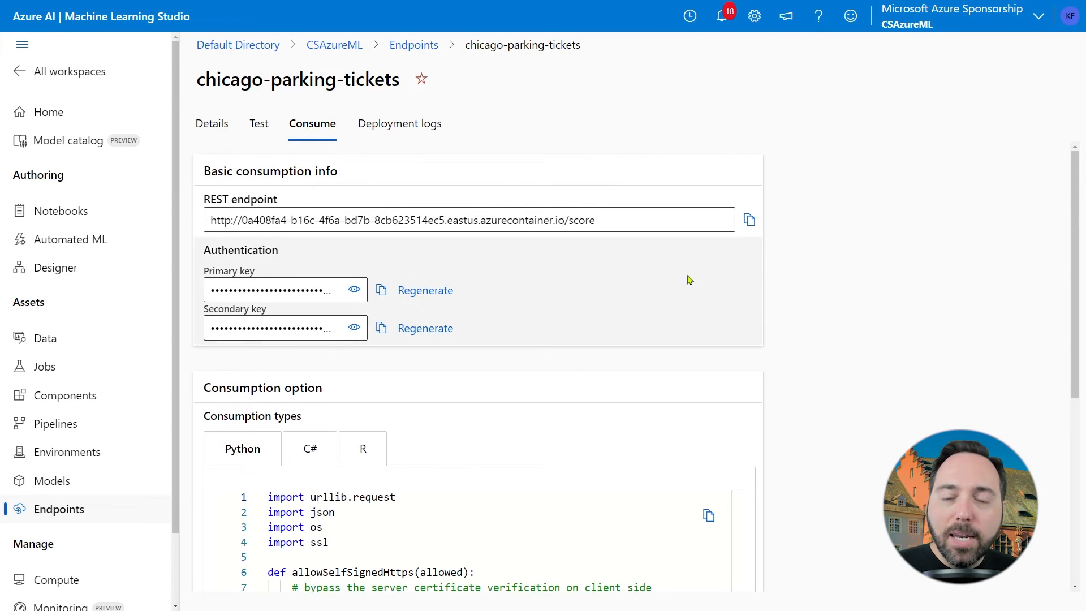
{"action": "left_click", "coordinate": [747, 223]}
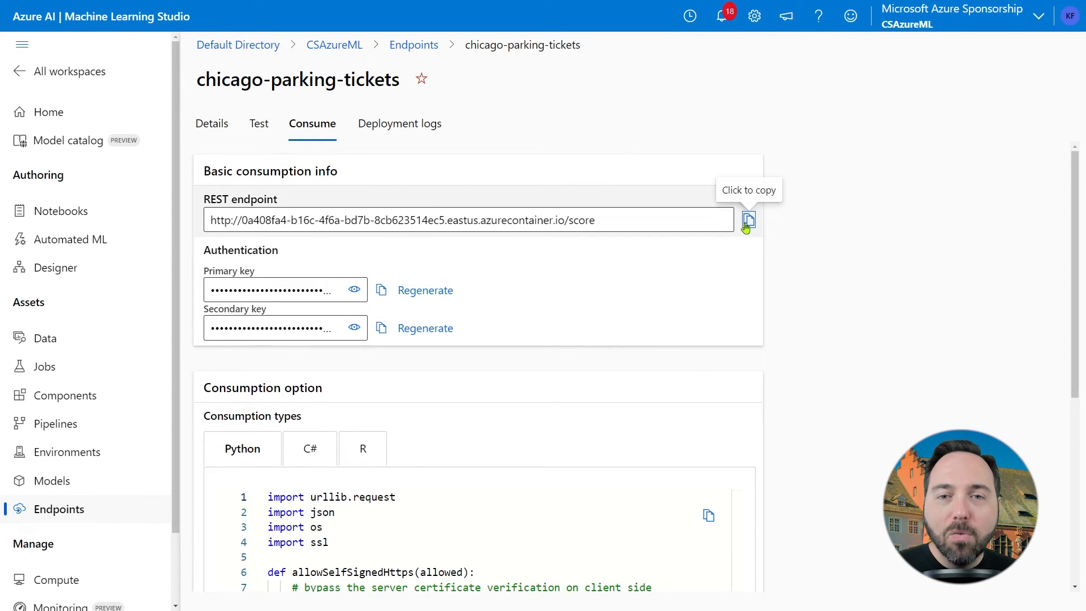
{"action": "left_click", "coordinate": [382, 290]}
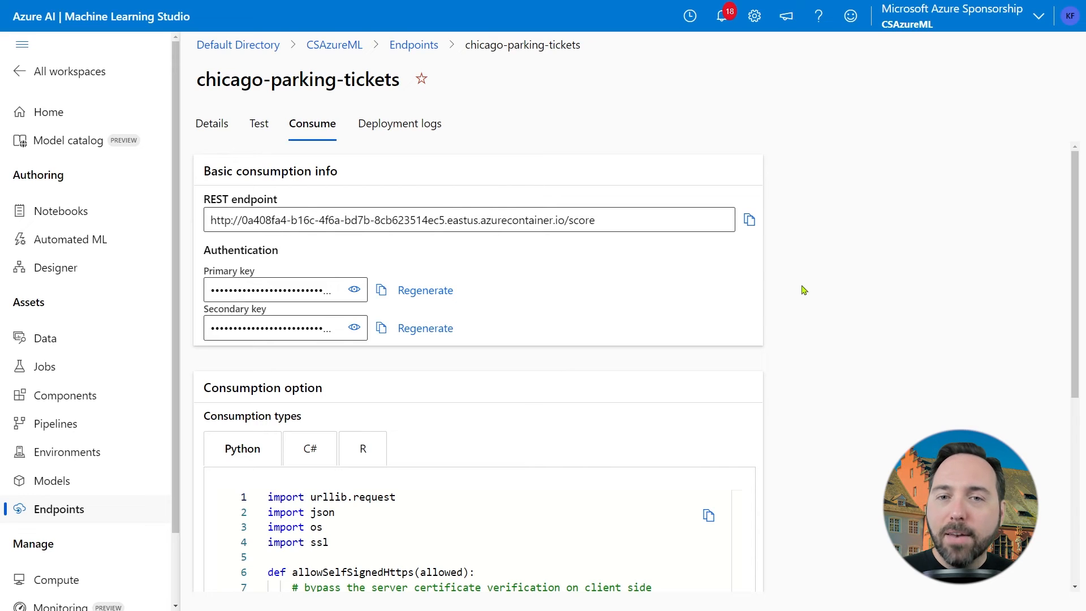
- View the endpoint's sample consumption code in Python, C# and R
{"action": "scroll", "coordinate": [804, 290], "scroll_direction": "down", "scroll_amount": 4}
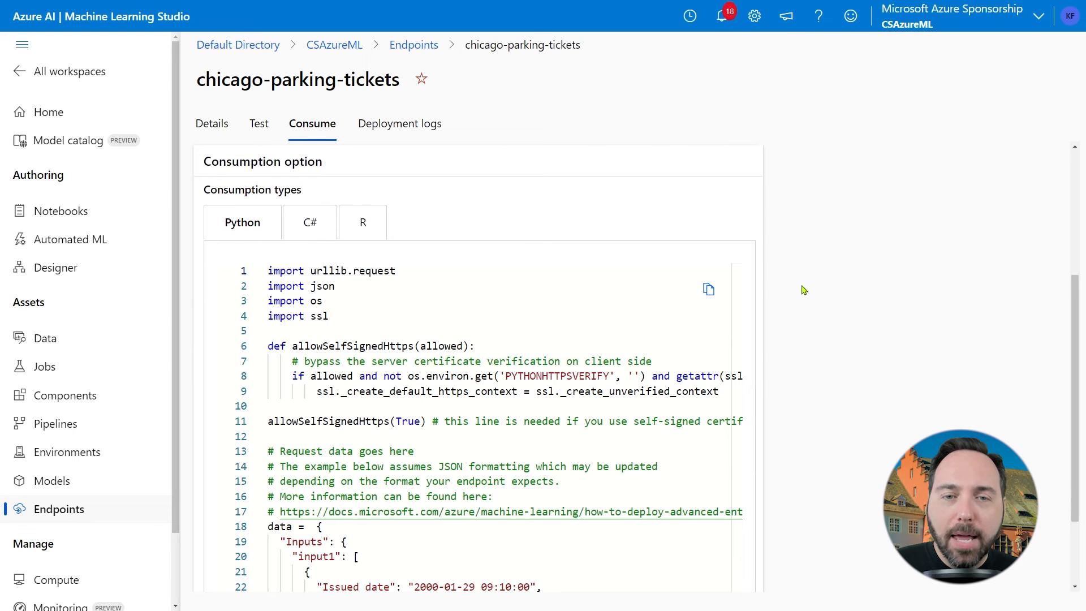
{"action": "left_click", "coordinate": [308, 229]}
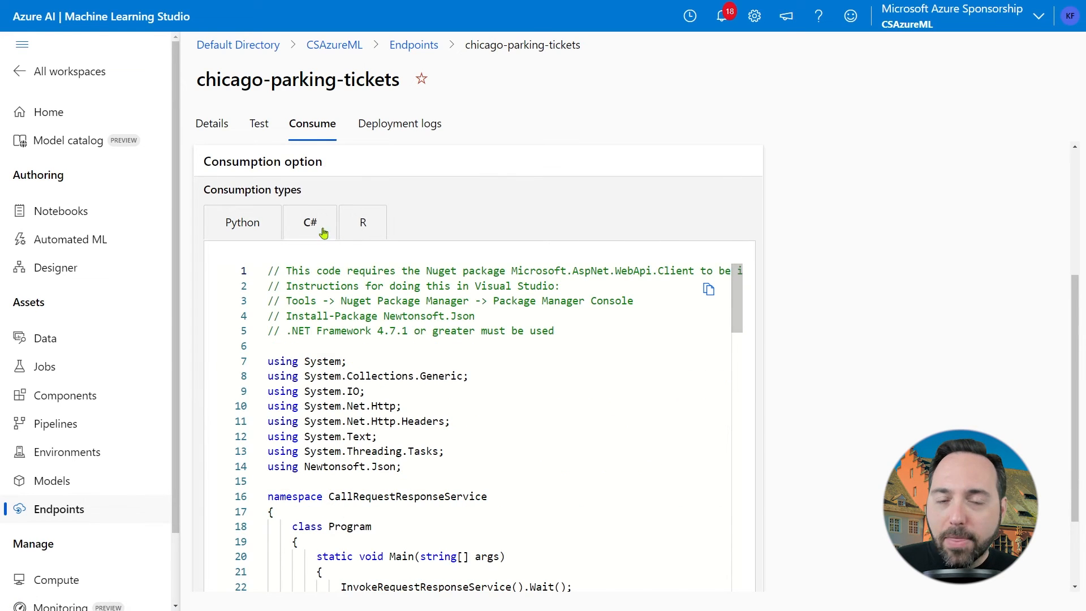
{"action": "left_click", "coordinate": [360, 227]}
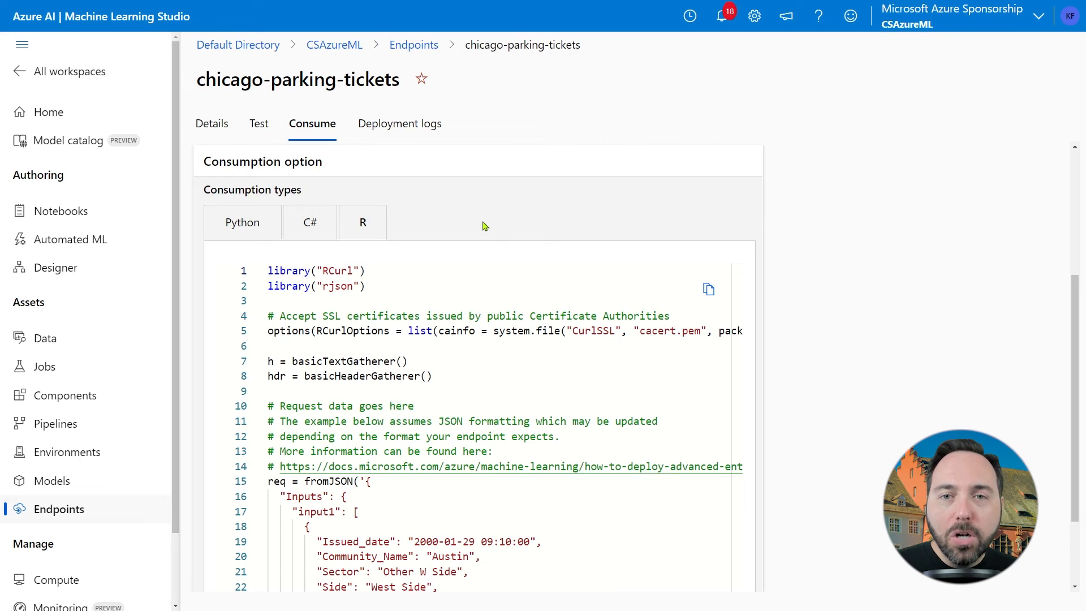
- Open the endpoint's test page and select the entire sample JSON input
{"action": "left_click", "coordinate": [267, 130]}
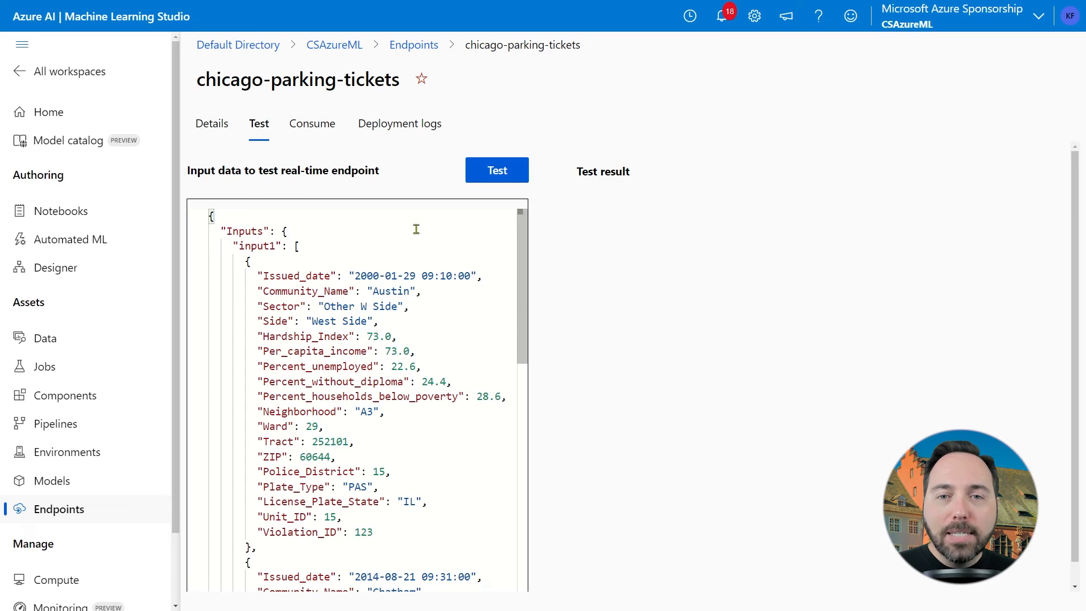
{"action": "left_click", "coordinate": [451, 232]}
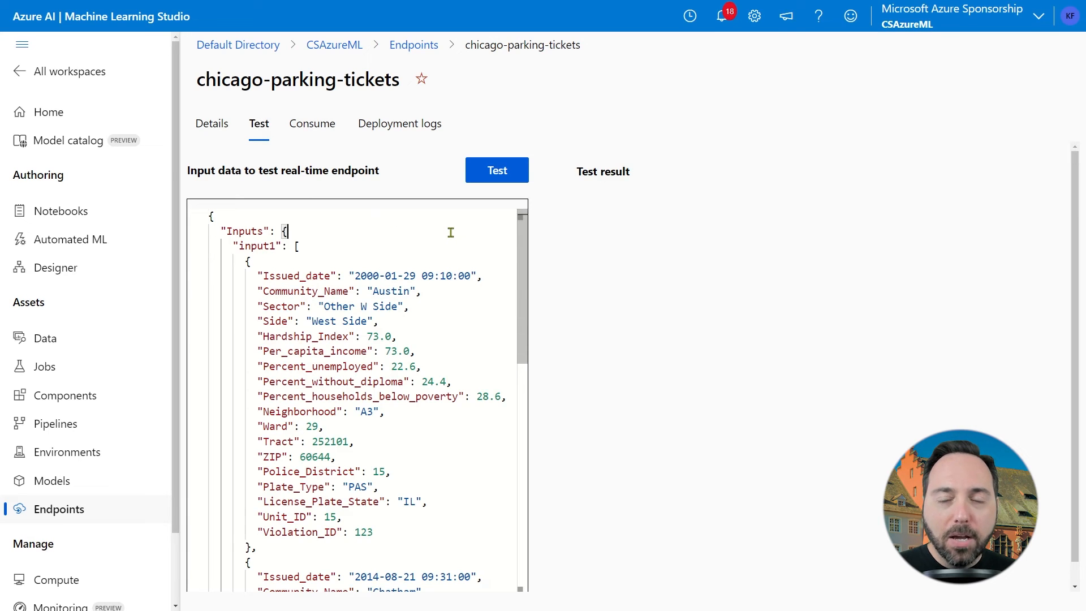
{"action": "key", "text": "ctrl+a"}
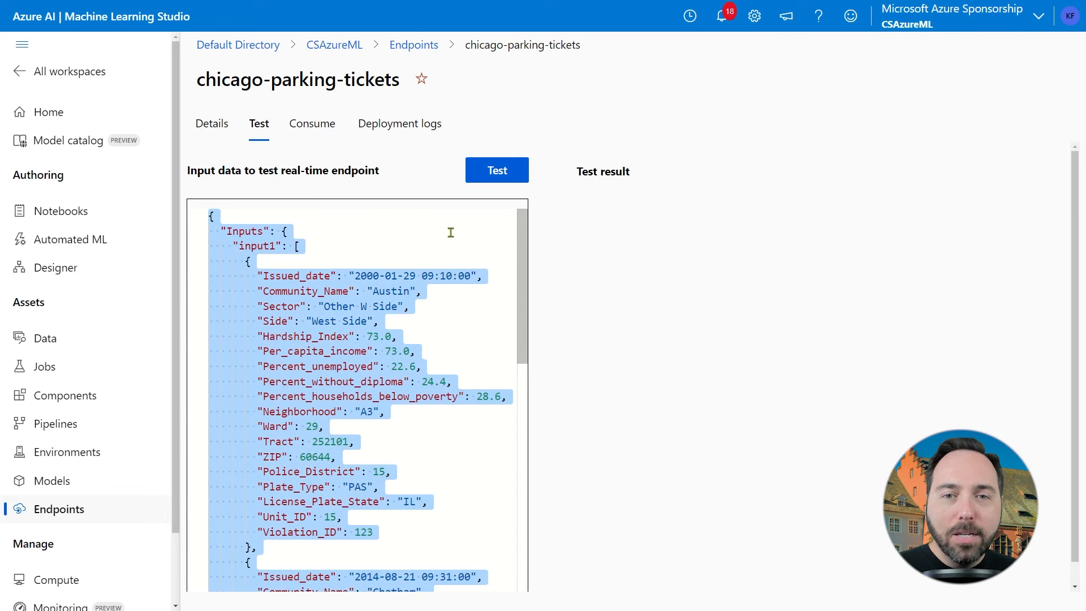
{"action": "left_click", "coordinate": [451, 232]}
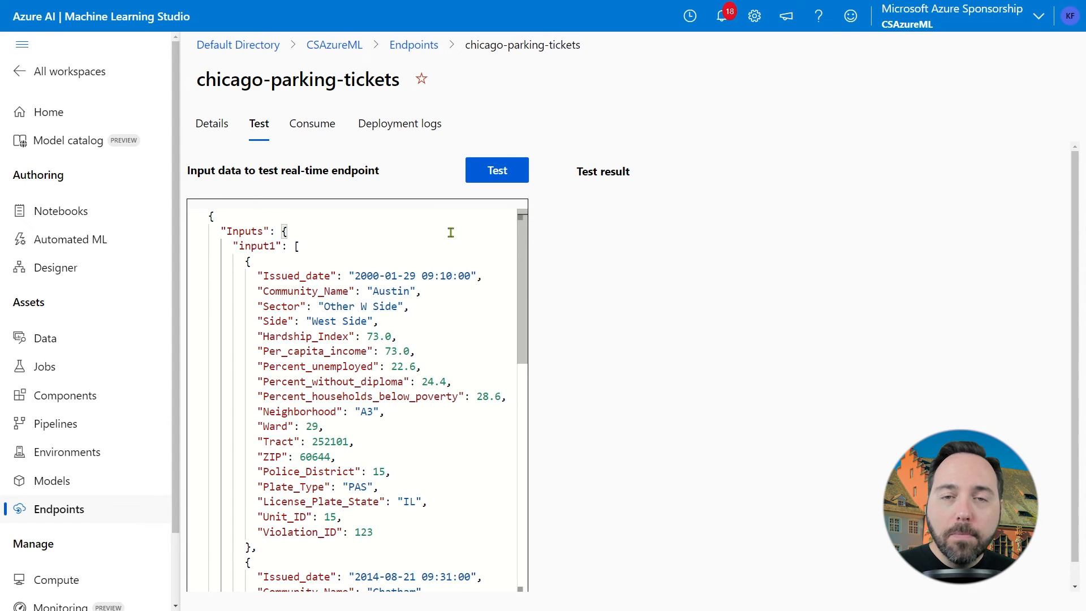
- Switch to Postman and review the Predict Payment request's bearer token authorization and its body
{"action": "key", "text": "alt+Tab"}
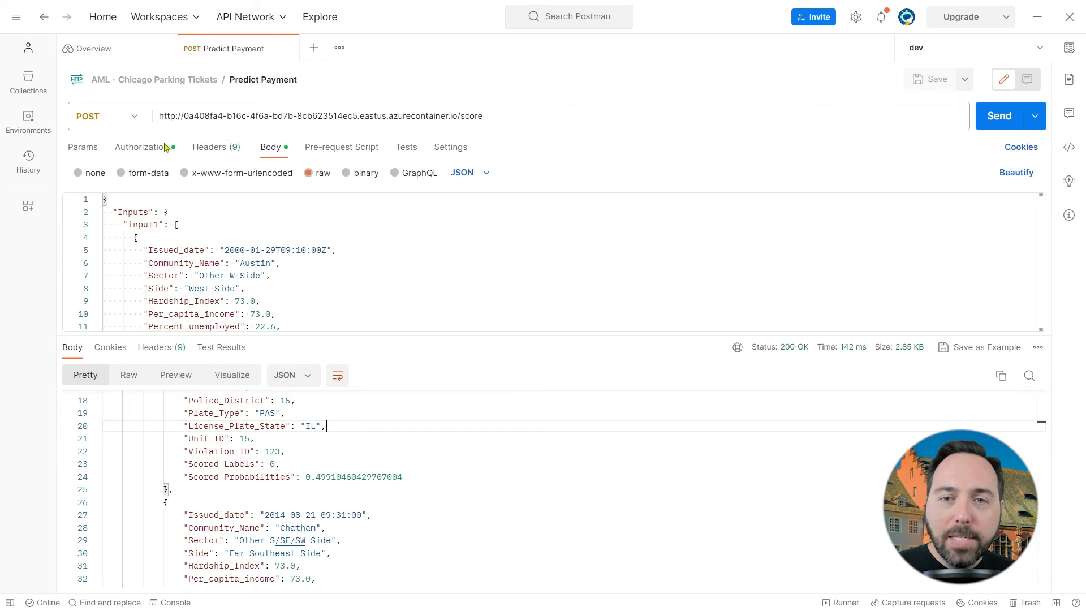
{"action": "left_click", "coordinate": [146, 147]}
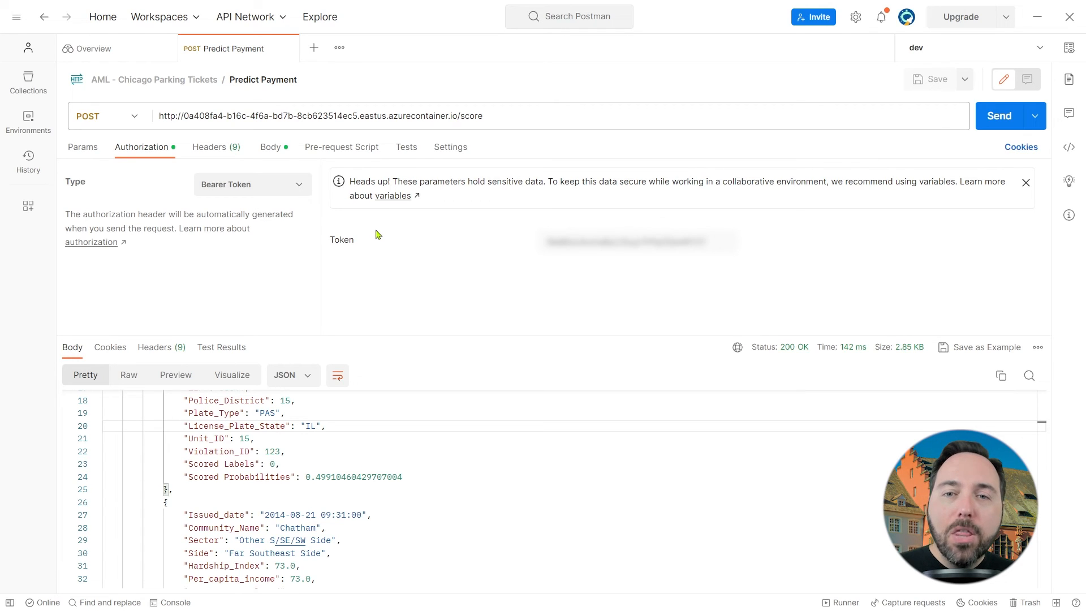
{"action": "left_click", "coordinate": [271, 149]}
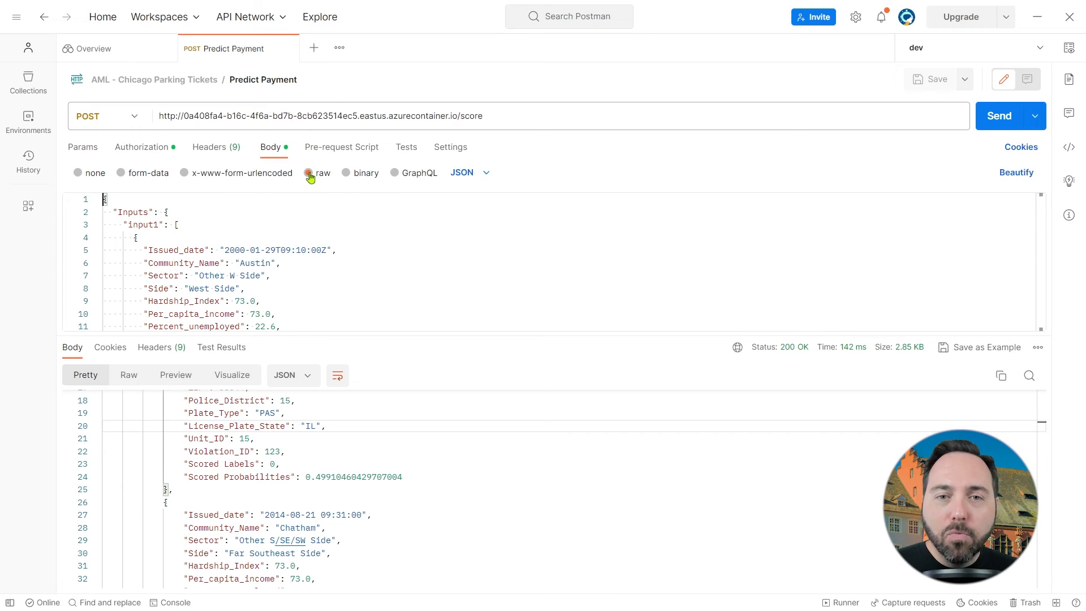
- Set the request's raw body format to JSON and send the Predict Payment request
{"action": "left_click", "coordinate": [474, 178]}
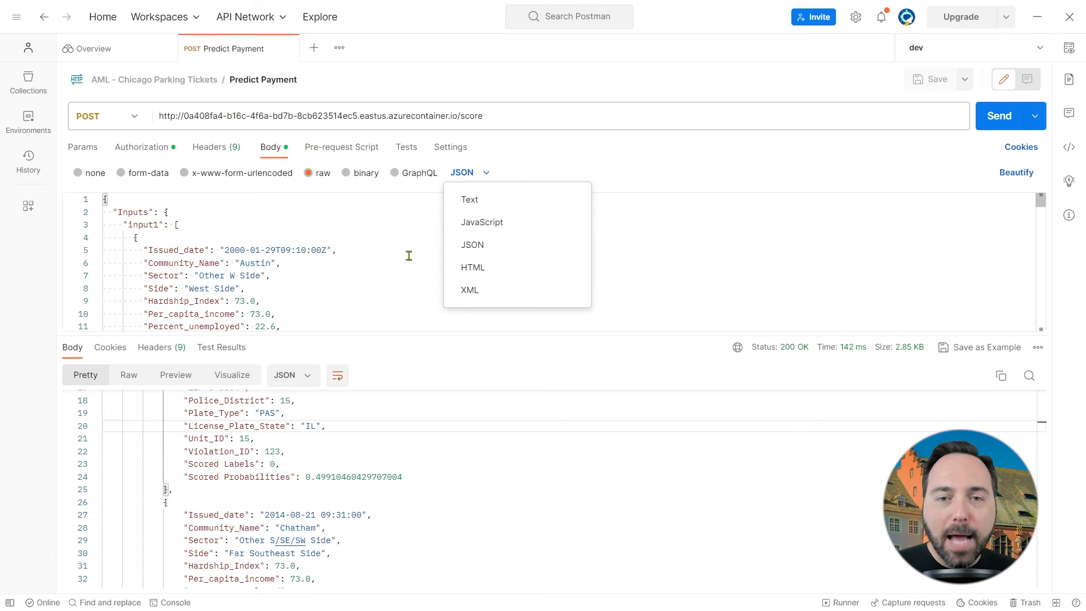
{"action": "left_click", "coordinate": [487, 248]}
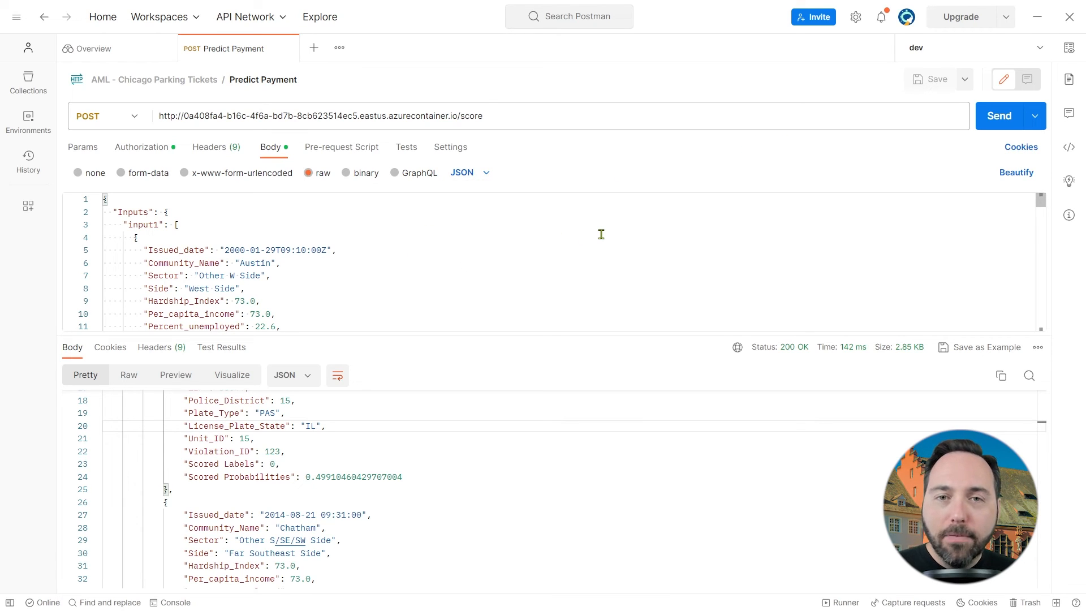
{"action": "left_click", "coordinate": [997, 116]}
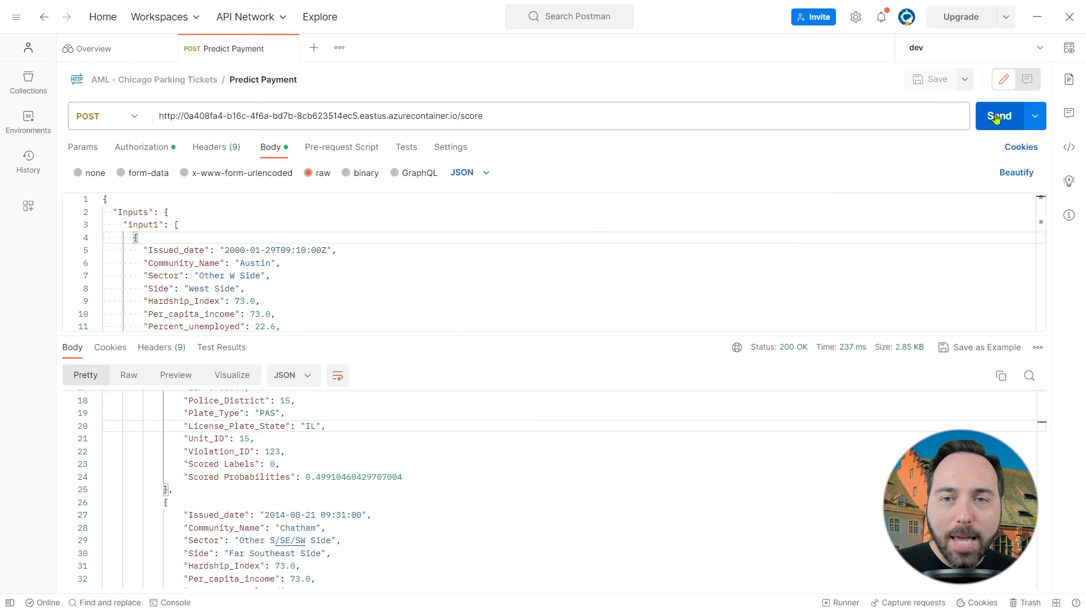
- Examine the first record in the response, including its scored label, and highlight its scored probability
{"action": "scroll", "coordinate": [406, 464], "scroll_direction": "up", "scroll_amount": 4}
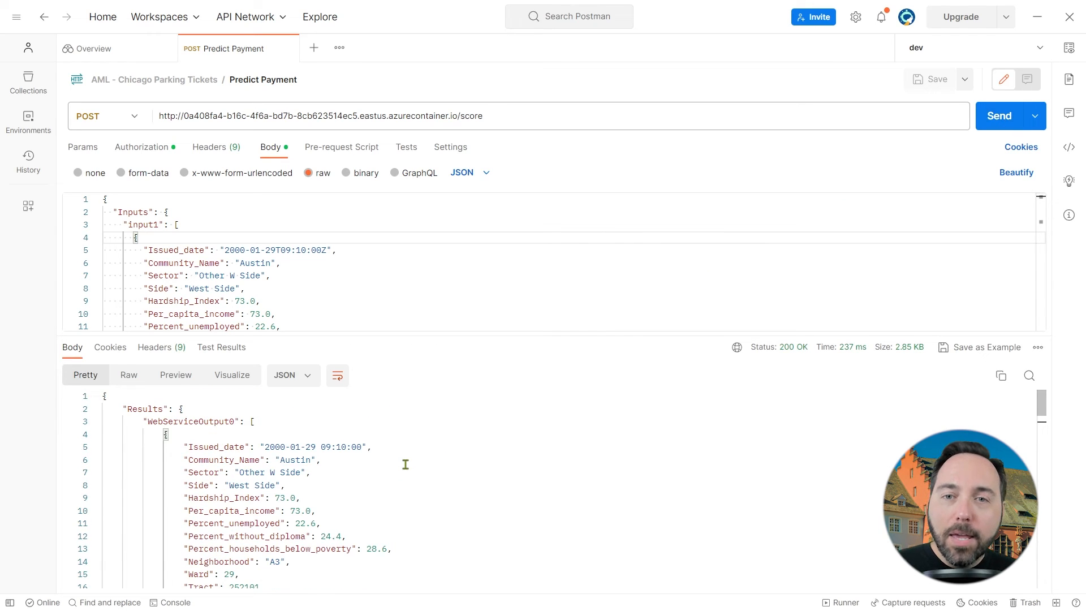
{"action": "scroll", "coordinate": [406, 464], "scroll_direction": "down", "scroll_amount": 2}
{"action": "scroll", "coordinate": [405, 464], "scroll_direction": "down", "scroll_amount": 2}
{"action": "scroll", "coordinate": [406, 464], "scroll_direction": "down", "scroll_amount": 2}
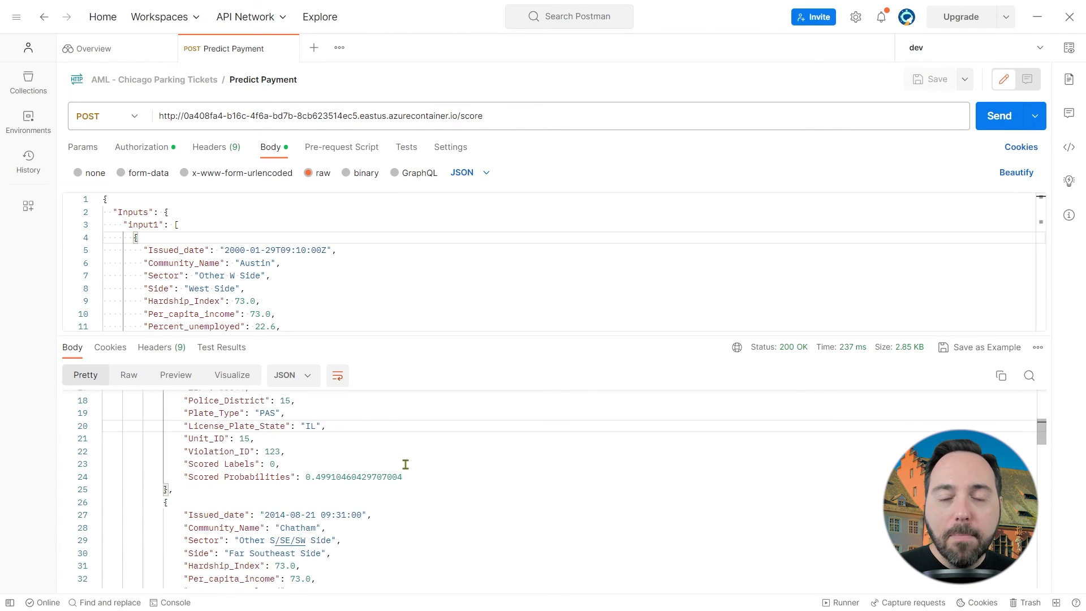
{"action": "scroll", "coordinate": [406, 464], "scroll_direction": "down", "scroll_amount": 1}
{"action": "scroll", "coordinate": [406, 464], "scroll_direction": "up", "scroll_amount": 2}
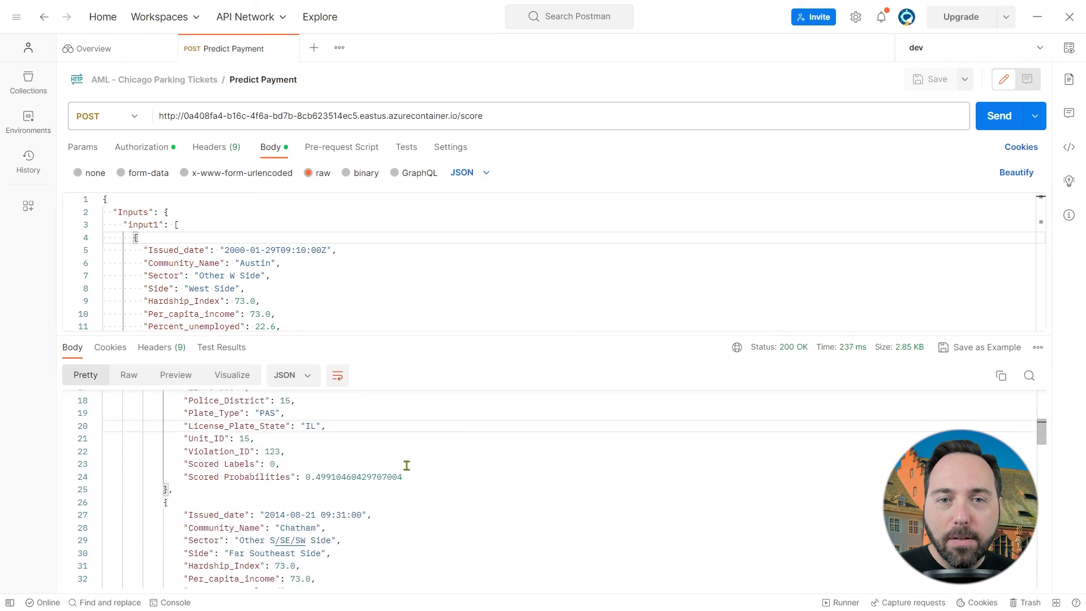
{"action": "left_click", "coordinate": [414, 512]}
{"action": "double_click", "coordinate": [418, 511]}
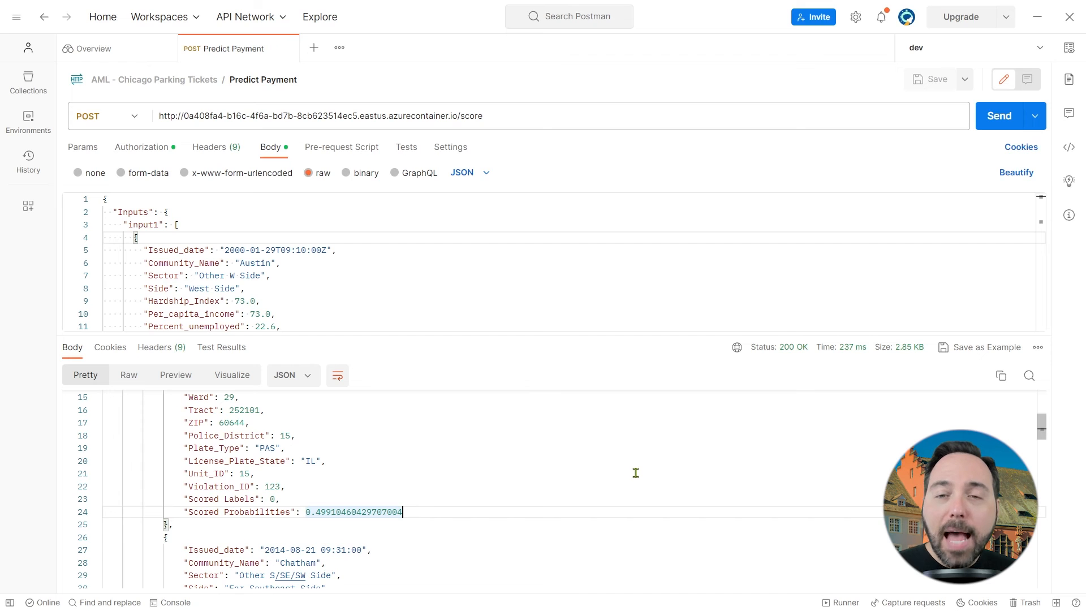
- Review the scored labels and probabilities of the remaining records through the end of the response
{"action": "scroll", "coordinate": [636, 473], "scroll_direction": "down", "scroll_amount": 7}
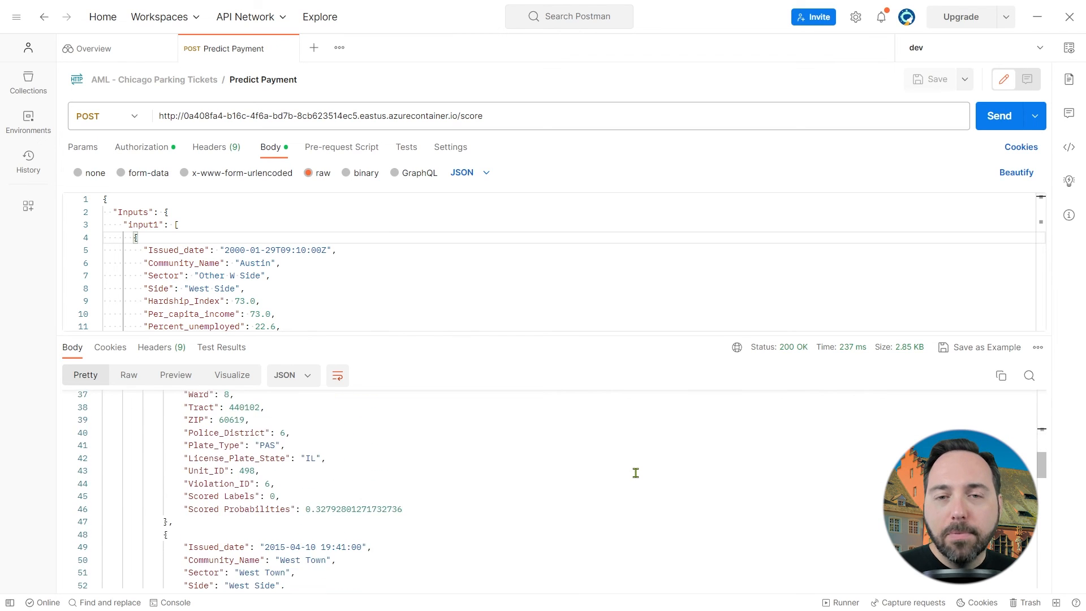
{"action": "scroll", "coordinate": [636, 473], "scroll_direction": "down", "scroll_amount": 1}
{"action": "scroll", "coordinate": [636, 473], "scroll_direction": "down", "scroll_amount": 7}
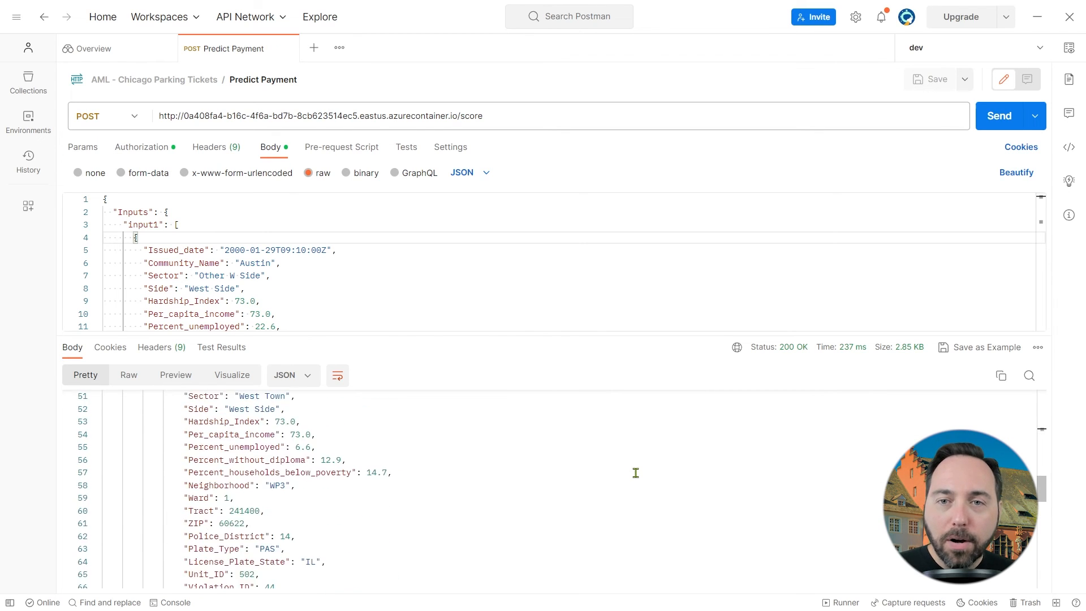
{"action": "scroll", "coordinate": [636, 473], "scroll_direction": "down", "scroll_amount": 7}
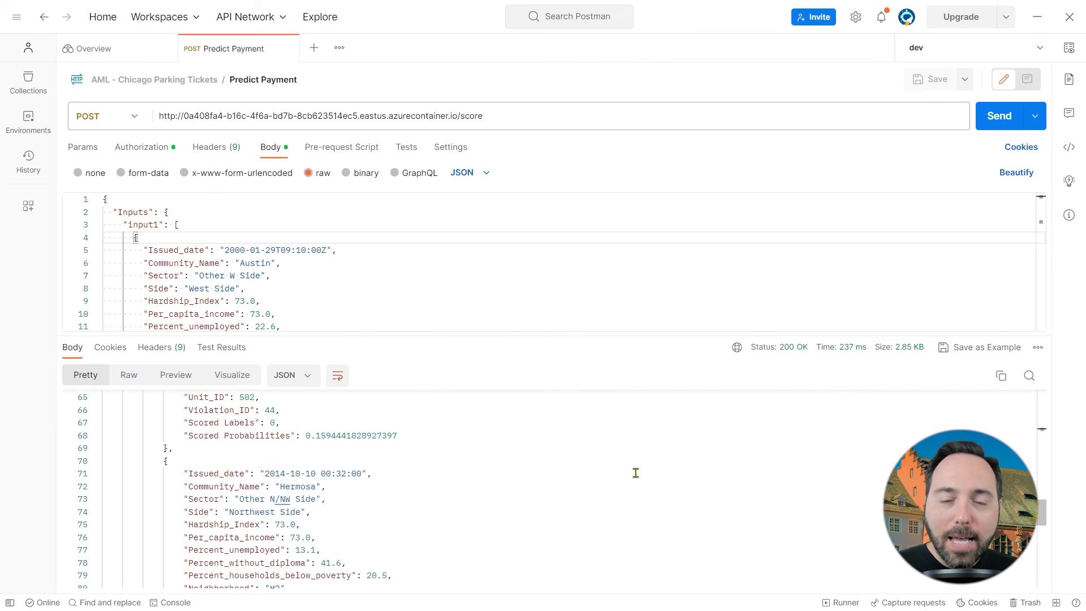
{"action": "scroll", "coordinate": [636, 473], "scroll_direction": "down", "scroll_amount": 6}
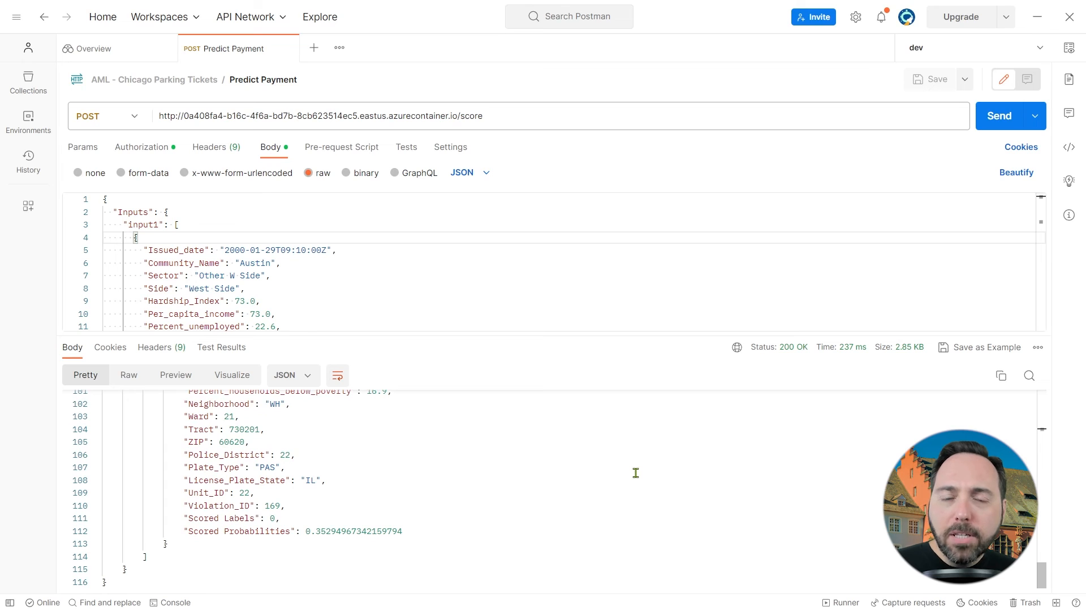
{"action": "scroll", "coordinate": [636, 473], "scroll_direction": "up", "scroll_amount": 20}
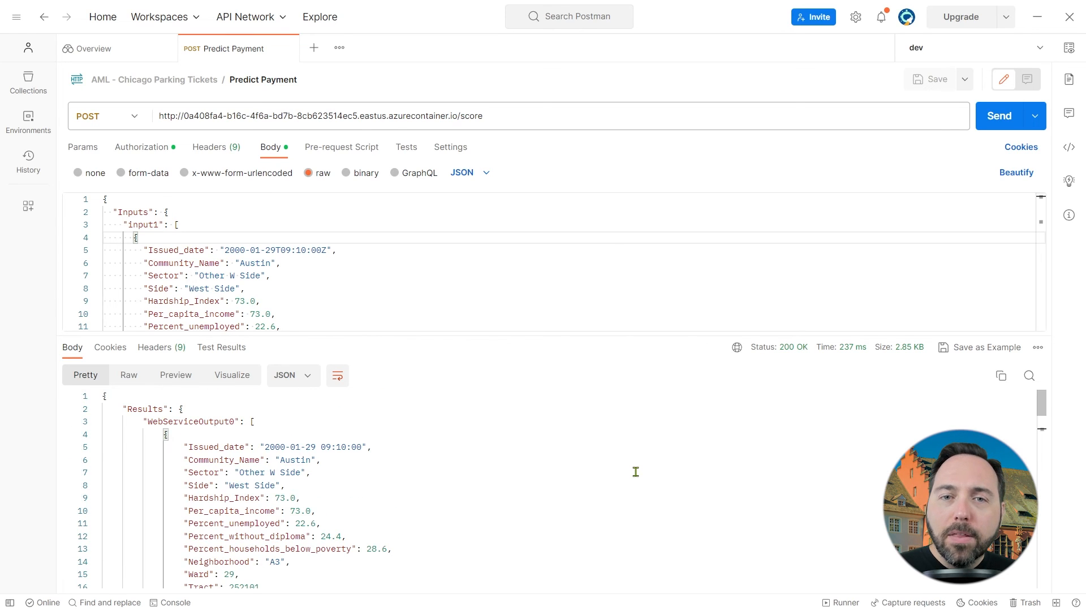
- Change the year of the first record's Issued_date to 2012 in the request body and resend the request to check its new scoring
{"action": "left_click", "coordinate": [236, 251]}
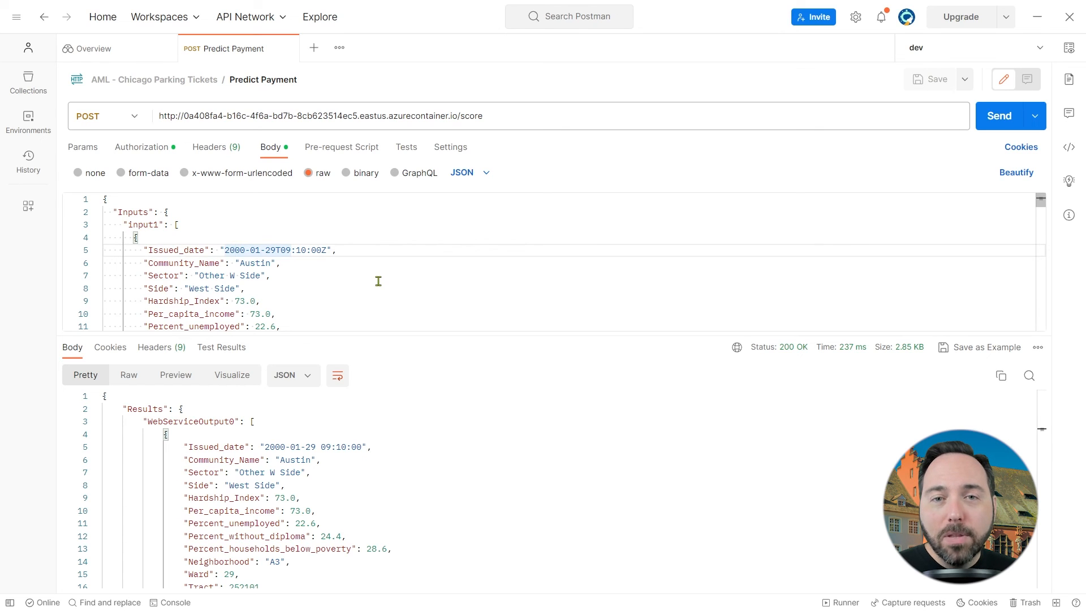
{"action": "key", "text": "Delete"}
{"action": "key", "text": "Delete"}
{"action": "type", "text": "12"}
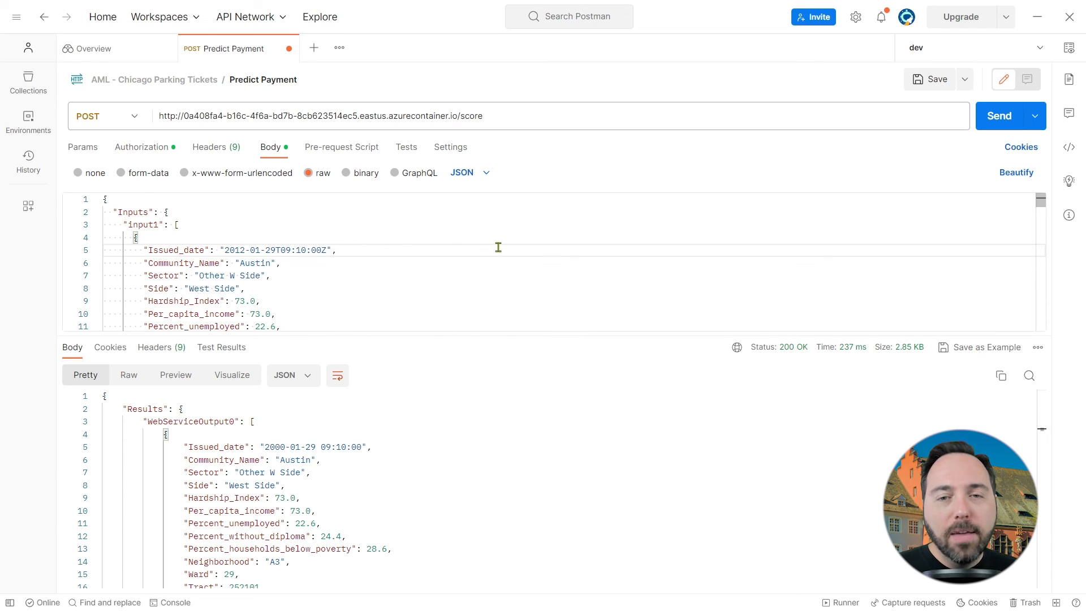
{"action": "left_click", "coordinate": [990, 124]}
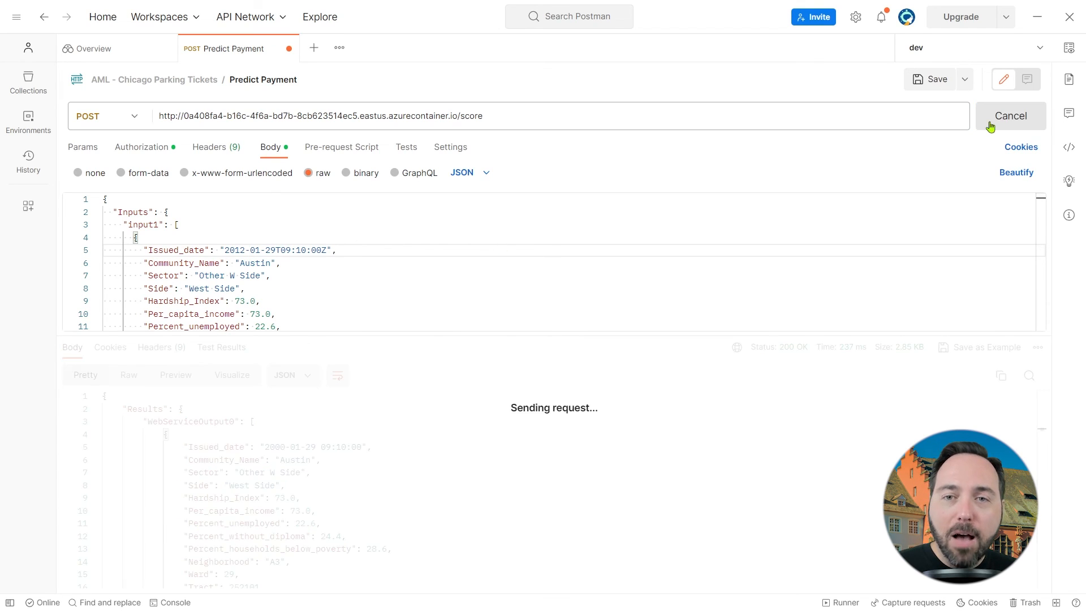
{"action": "scroll", "coordinate": [638, 417], "scroll_direction": "down", "scroll_amount": 3}
{"action": "scroll", "coordinate": [638, 417], "scroll_direction": "down", "scroll_amount": 3}
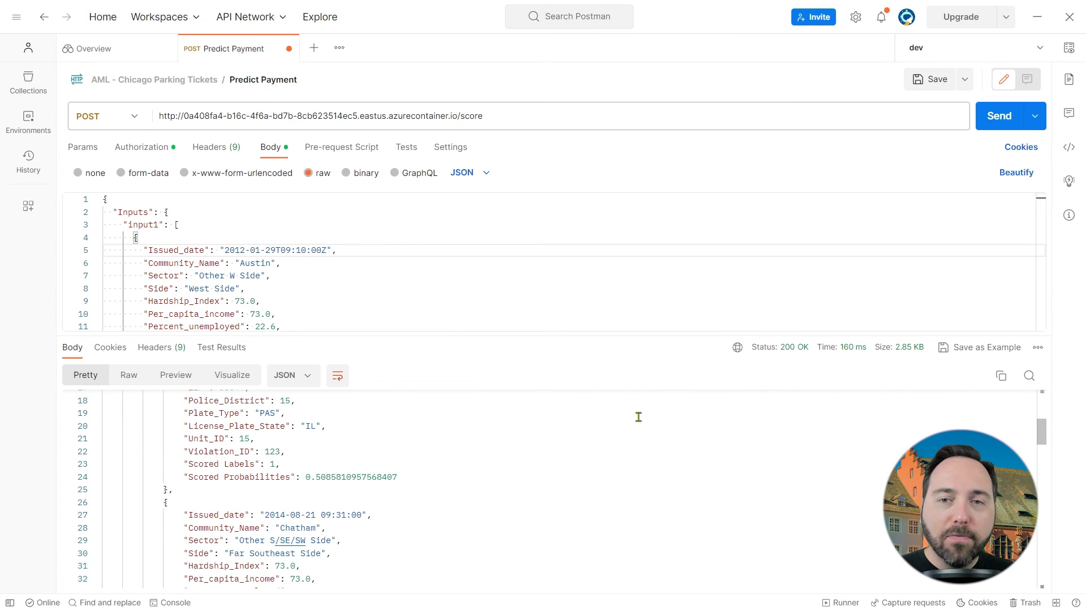